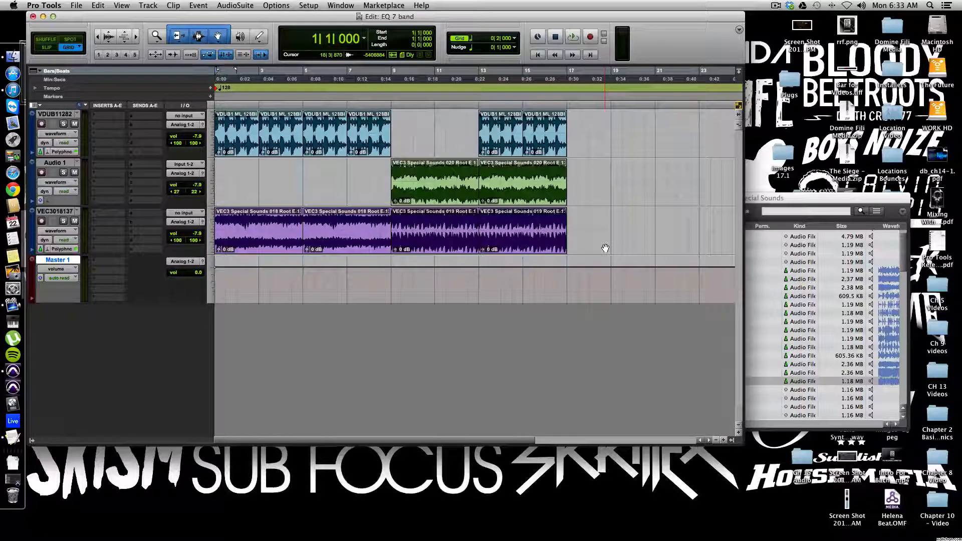
Step: Play back the session to audition the three tracks together
{"action": "left_click_drag", "start_coordinate": [380, 181], "coordinate": [502, 185]}
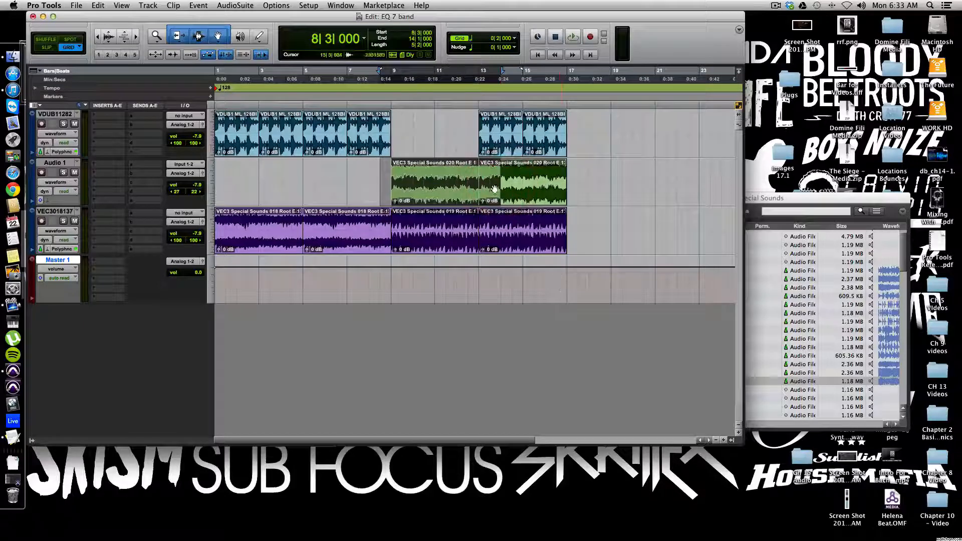
{"action": "left_click", "coordinate": [623, 186]}
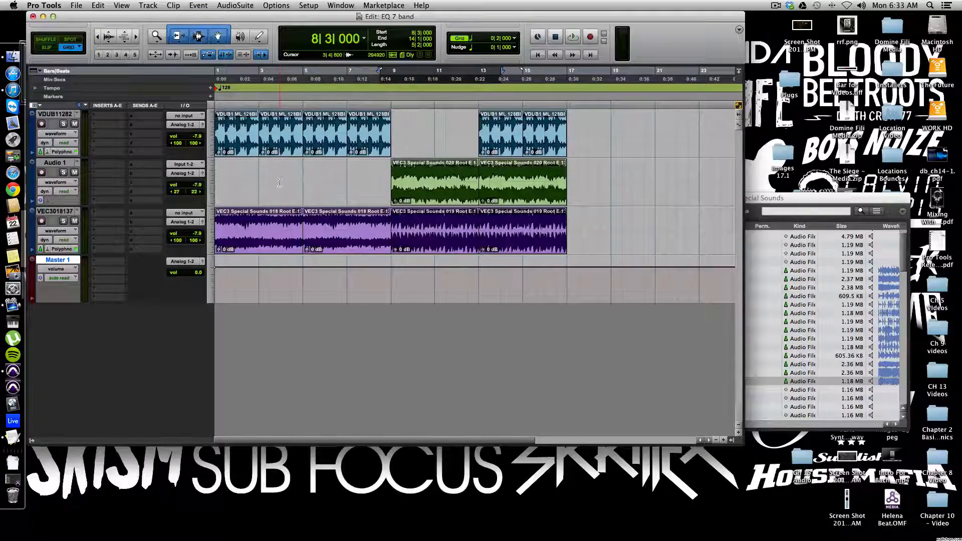
{"action": "key", "text": "space"}
{"action": "key", "text": "Return"}
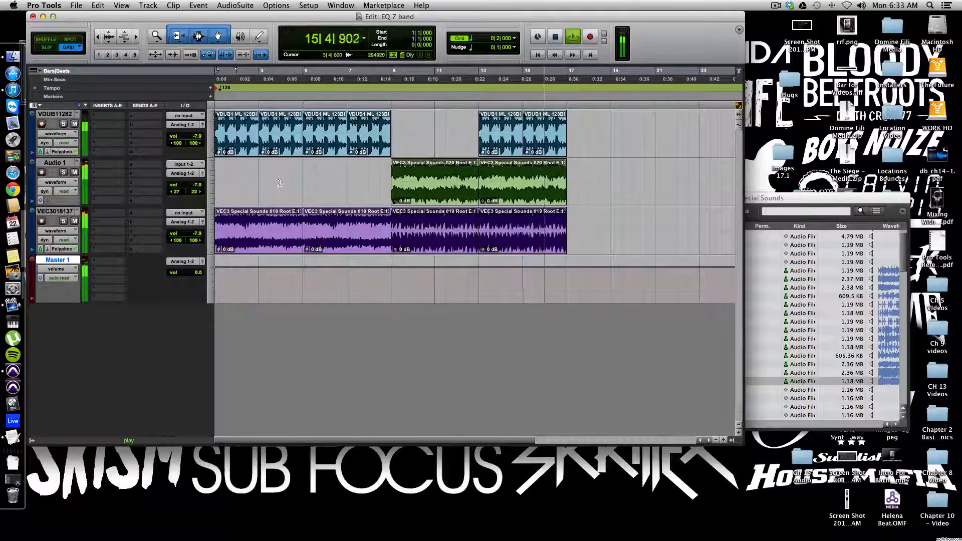
{"action": "key", "text": "space"}
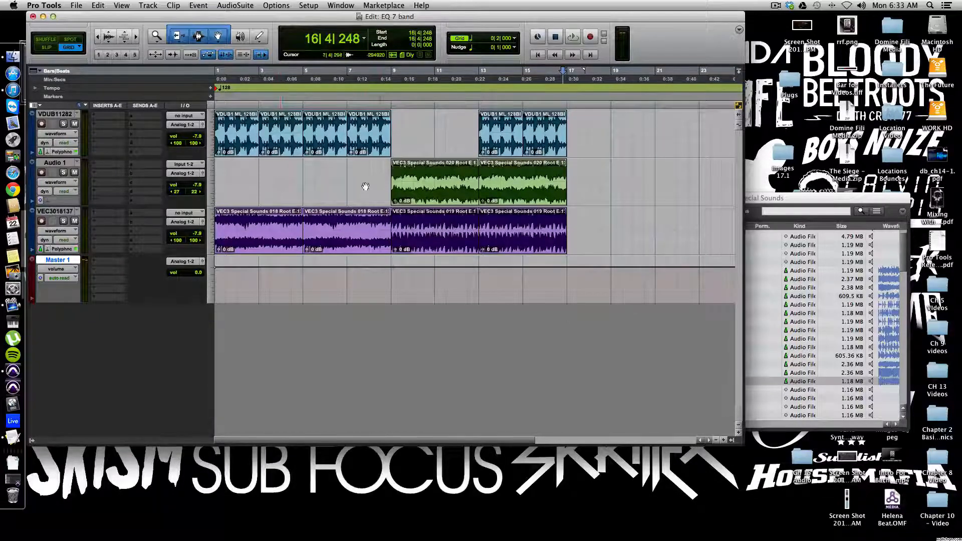
Step: Select bars 9 to 13 and play the selection with the Audio 1 track soloed
{"action": "left_click_drag", "start_coordinate": [391, 174], "coordinate": [463, 188]}
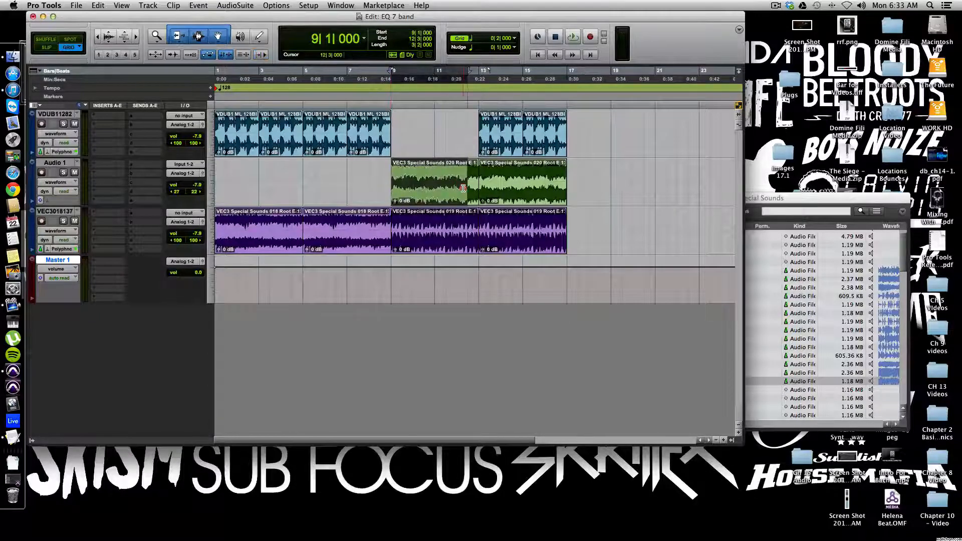
{"action": "key", "text": "n"}
{"action": "left_click", "coordinate": [64, 173]}
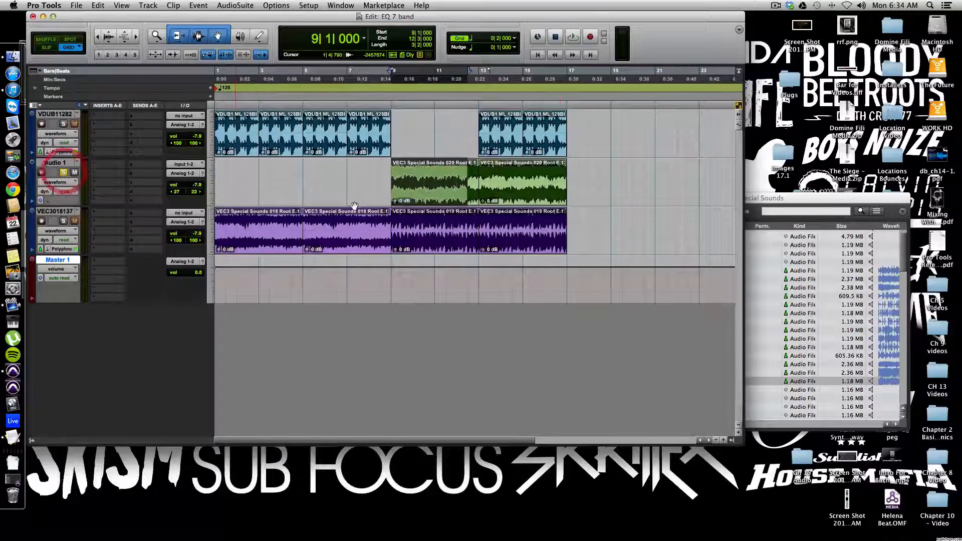
{"action": "key", "text": "space"}
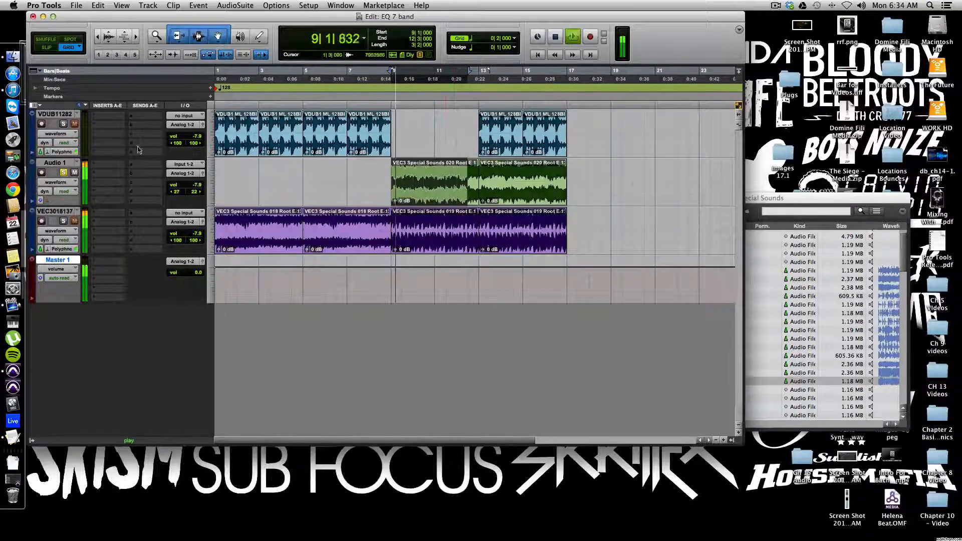
{"action": "key", "text": "space"}
Step: Switch the solo from Audio 1 to the VEC3018137 track and audition the selection
{"action": "left_click", "coordinate": [64, 173]}
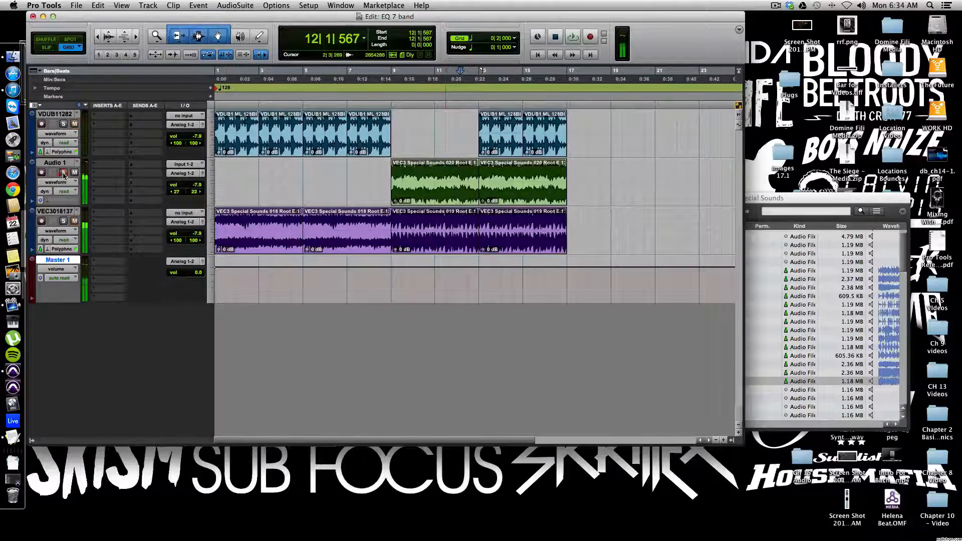
{"action": "left_click", "coordinate": [63, 223]}
{"action": "key", "text": "space"}
{"action": "key", "text": "space"}
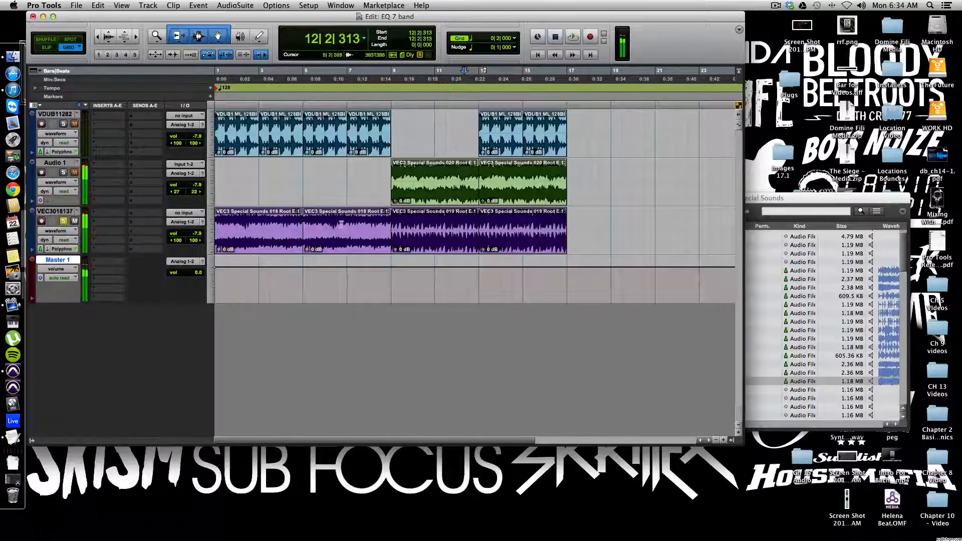
Step: Play from bar 9 while toggling solo on Audio 1 and VEC3018137 to compare them, then clear both solos
{"action": "left_click", "coordinate": [397, 226]}
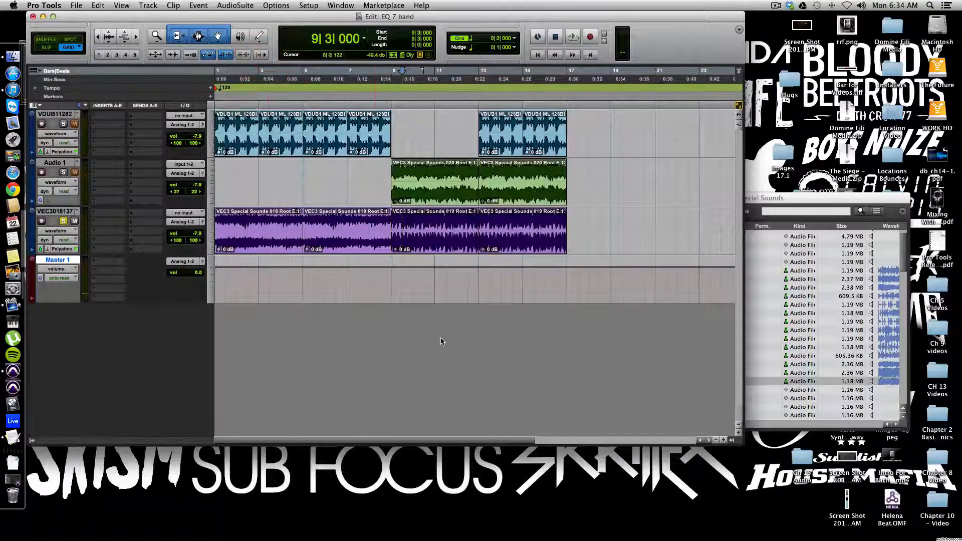
{"action": "key", "text": "space"}
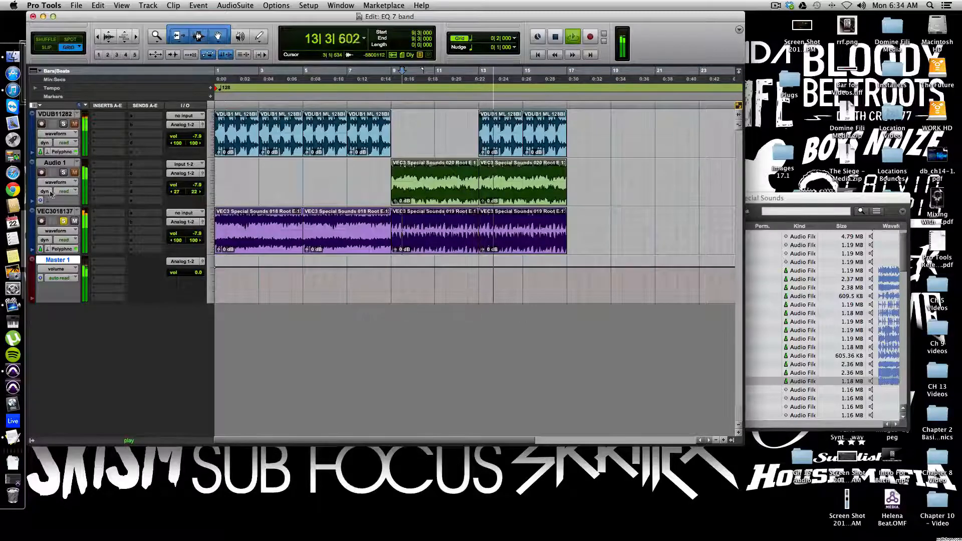
{"action": "left_click", "coordinate": [63, 173]}
{"action": "left_click", "coordinate": [63, 222]}
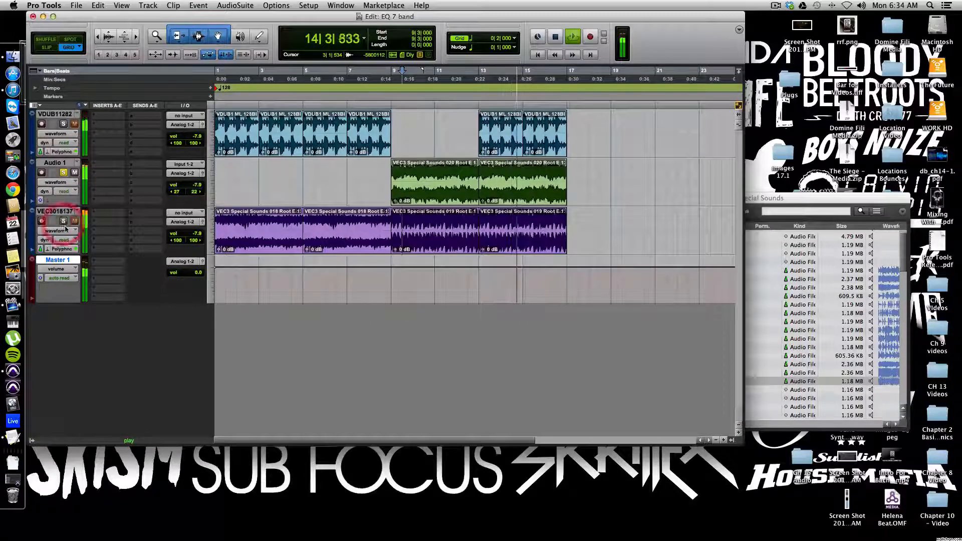
{"action": "left_click", "coordinate": [63, 222]}
{"action": "left_click", "coordinate": [64, 172]}
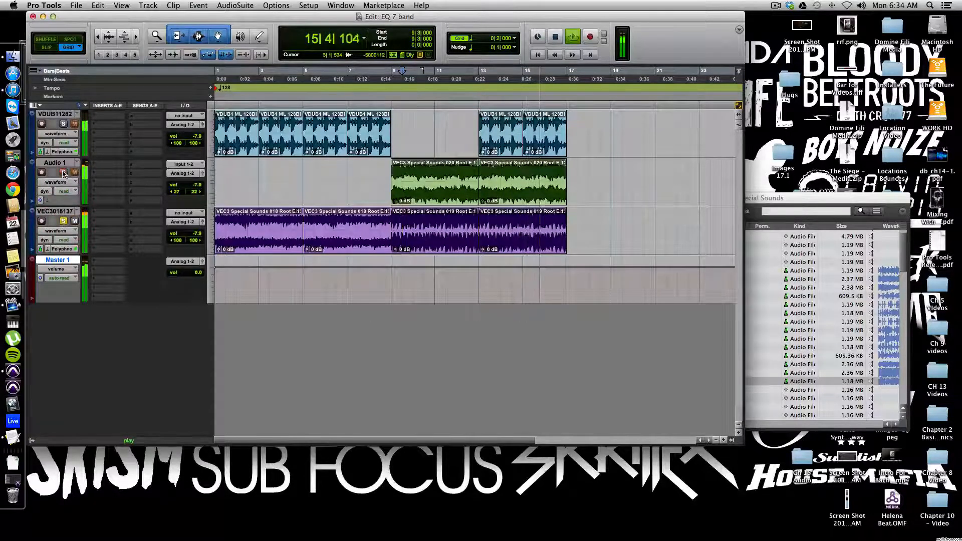
{"action": "left_click", "coordinate": [63, 173]}
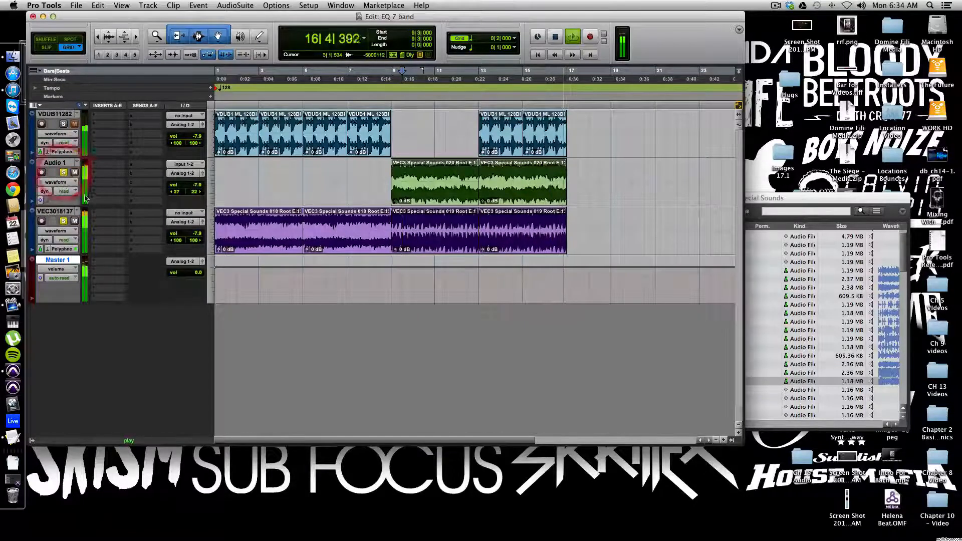
{"action": "key", "text": "space"}
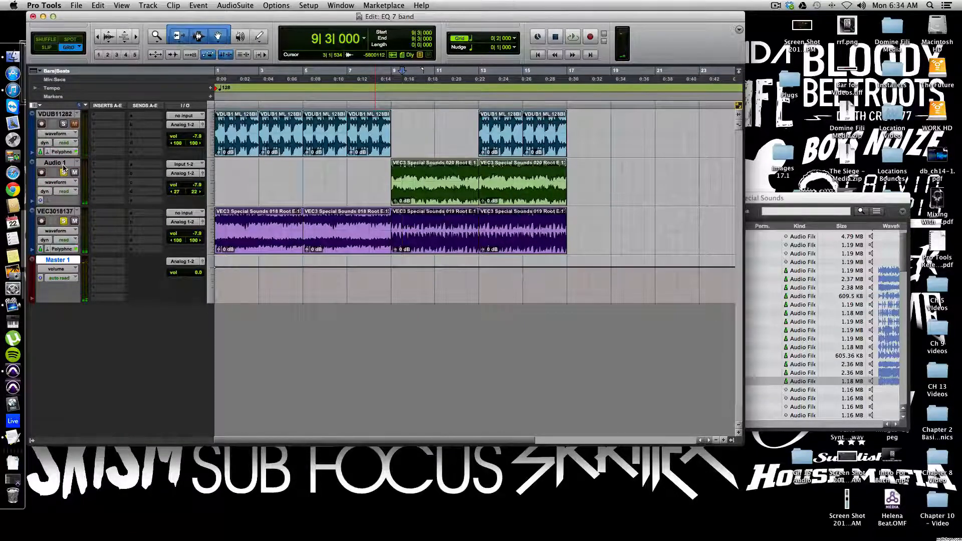
{"action": "left_click", "coordinate": [63, 172]}
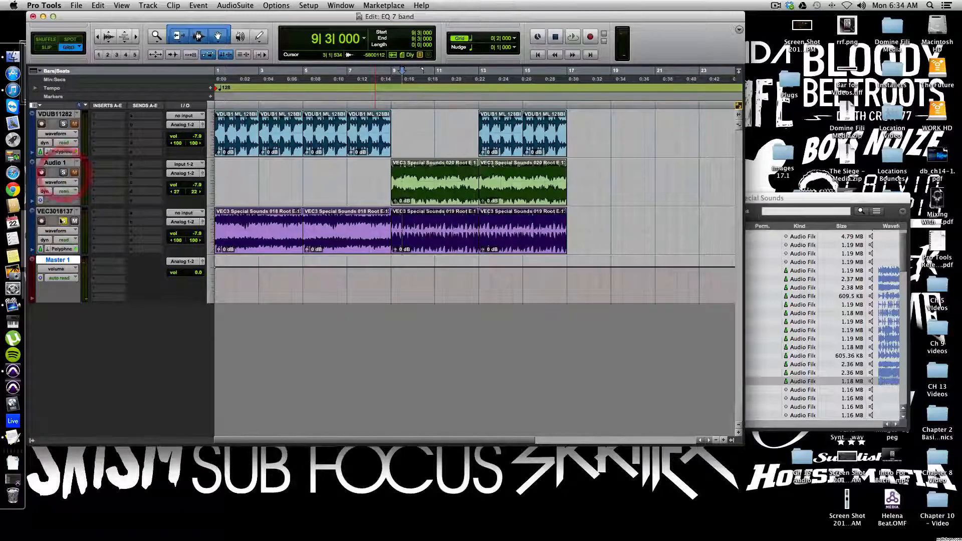
{"action": "left_click", "coordinate": [62, 221]}
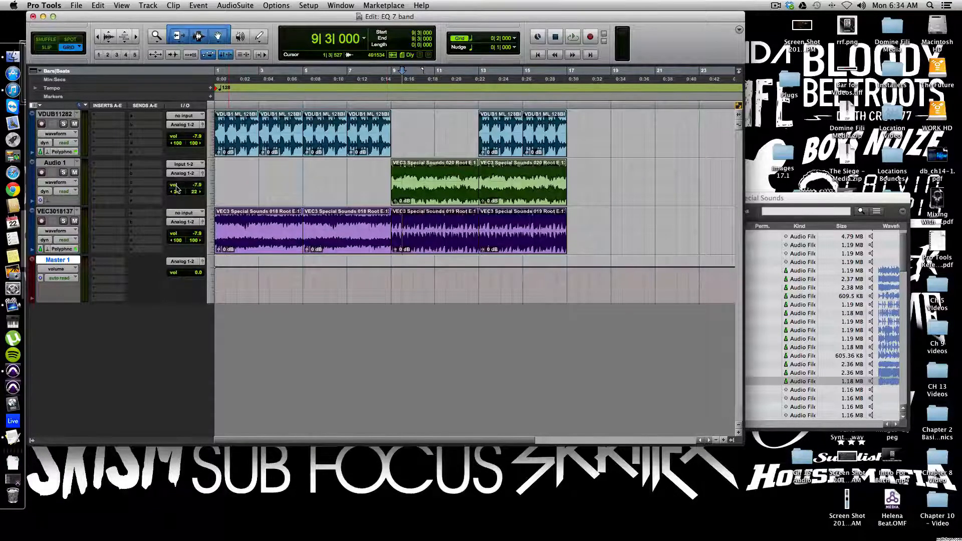
Step: Lower the Audio 1 track's volume to about -13 dB while playing from bar 13
{"action": "left_click_drag", "start_coordinate": [176, 189], "coordinate": [177, 193]}
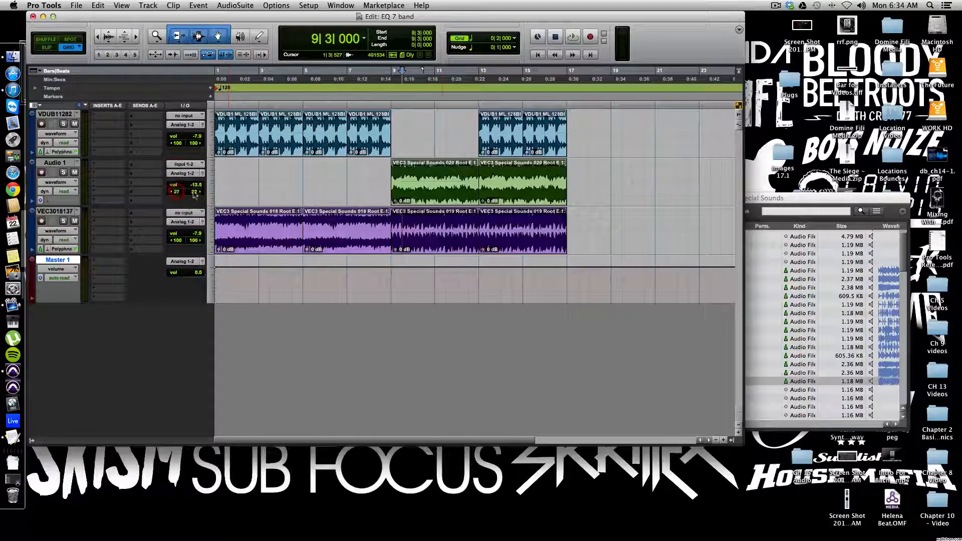
{"action": "left_click", "coordinate": [431, 233]}
{"action": "left_click", "coordinate": [495, 237]}
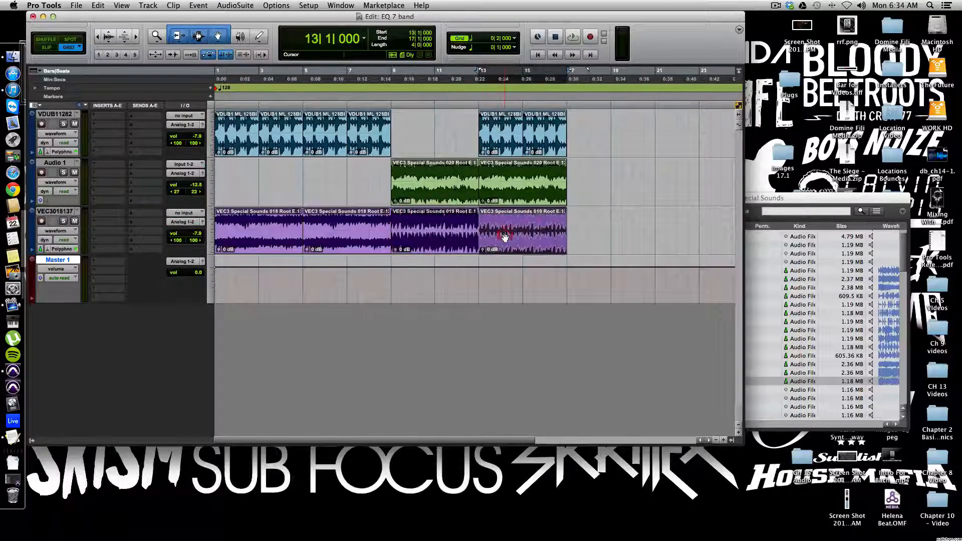
{"action": "key", "text": "space"}
{"action": "left_click_drag", "start_coordinate": [187, 186], "coordinate": [178, 186]}
Step: Insert the EQ3 7-Band (stereo) multichannel plug-in on the Audio 1 track
{"action": "left_click", "coordinate": [109, 164]}
{"action": "mouse_move", "coordinate": [173, 186]}
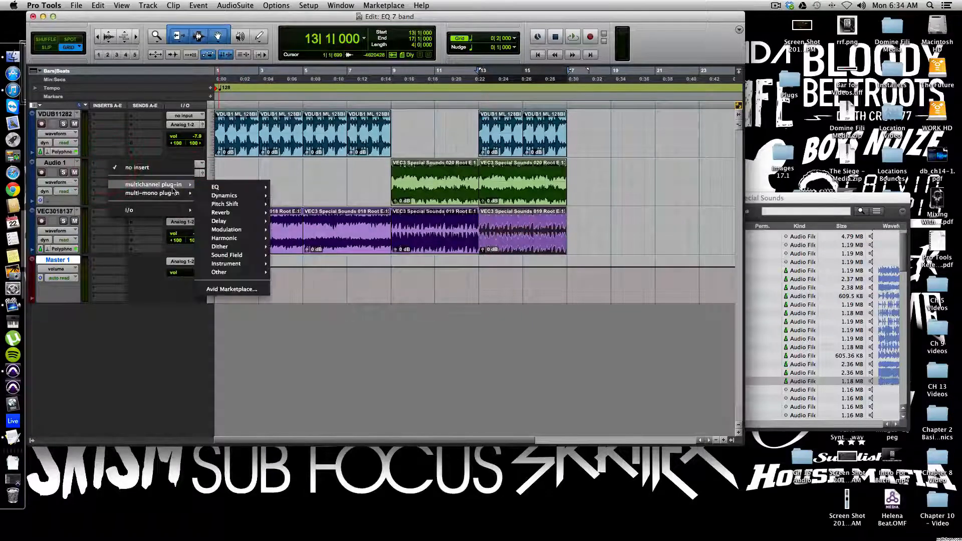
{"action": "mouse_move", "coordinate": [251, 187]}
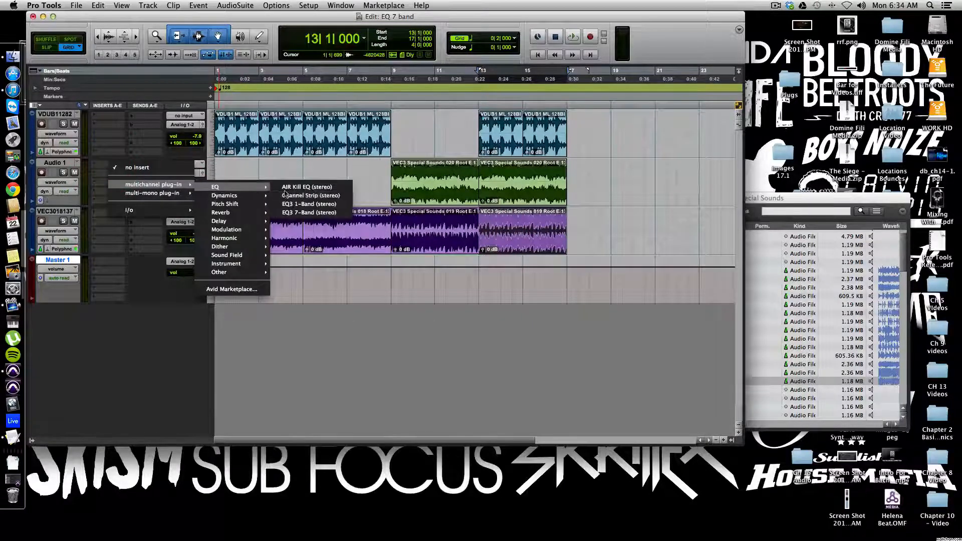
{"action": "left_click", "coordinate": [296, 212]}
Step: Insert the EQ3 7-Band (mono) multi-mono plug-in on the VEC3018137 track
{"action": "left_click", "coordinate": [111, 212]}
{"action": "mouse_move", "coordinate": [151, 234]}
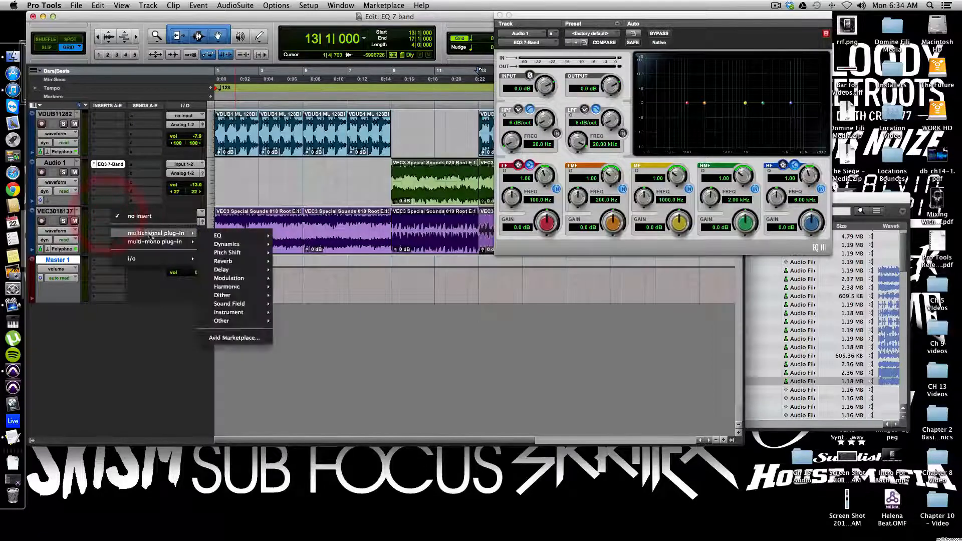
{"action": "mouse_move", "coordinate": [236, 244]}
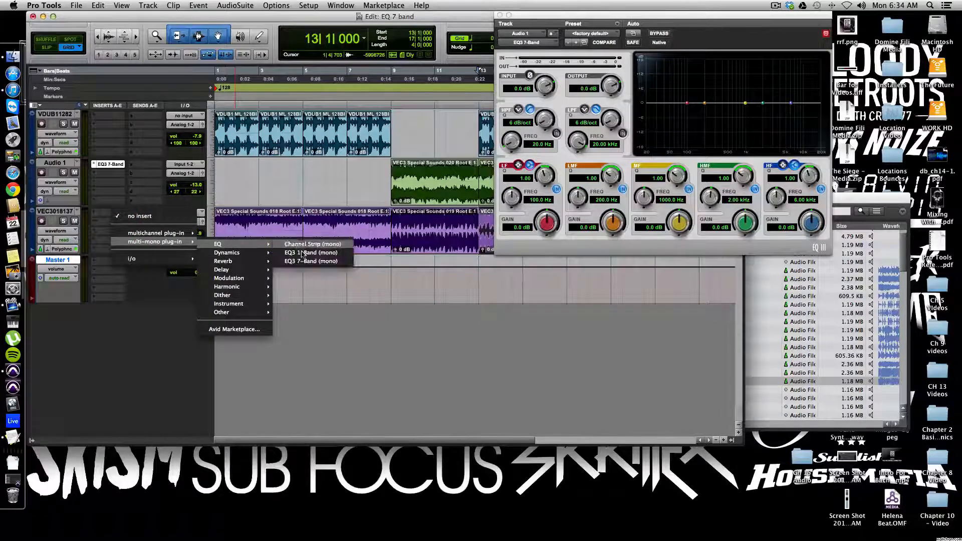
{"action": "left_click", "coordinate": [304, 261]}
Step: Open each track's EQ3 7-Band plug-in window in turn, ending on Audio 1's
{"action": "left_click", "coordinate": [112, 165]}
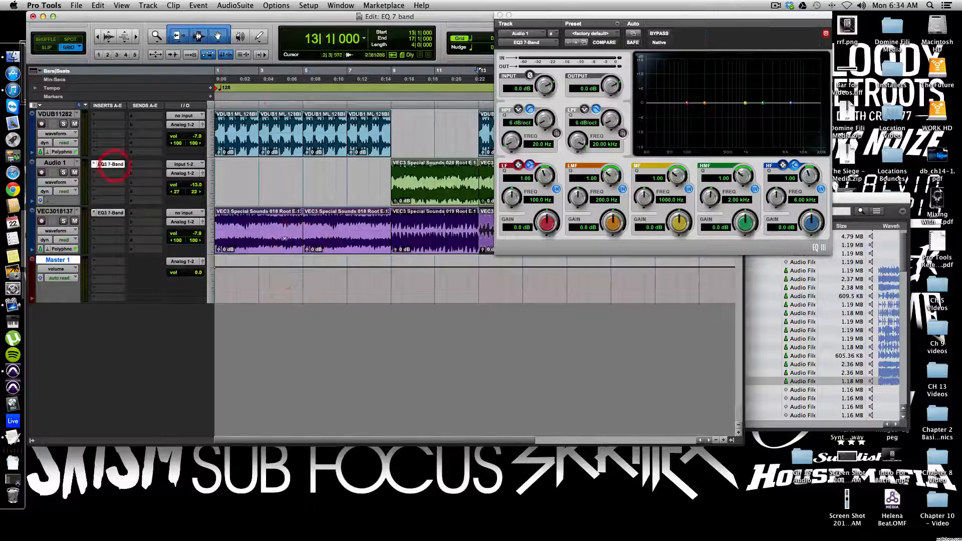
{"action": "left_click", "coordinate": [110, 165]}
{"action": "left_click", "coordinate": [113, 164]}
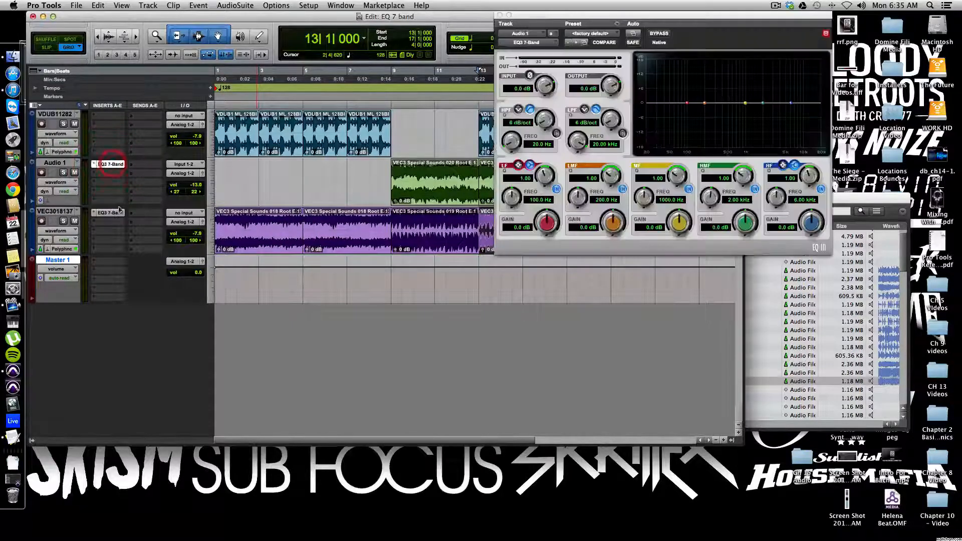
{"action": "left_click", "coordinate": [111, 214]}
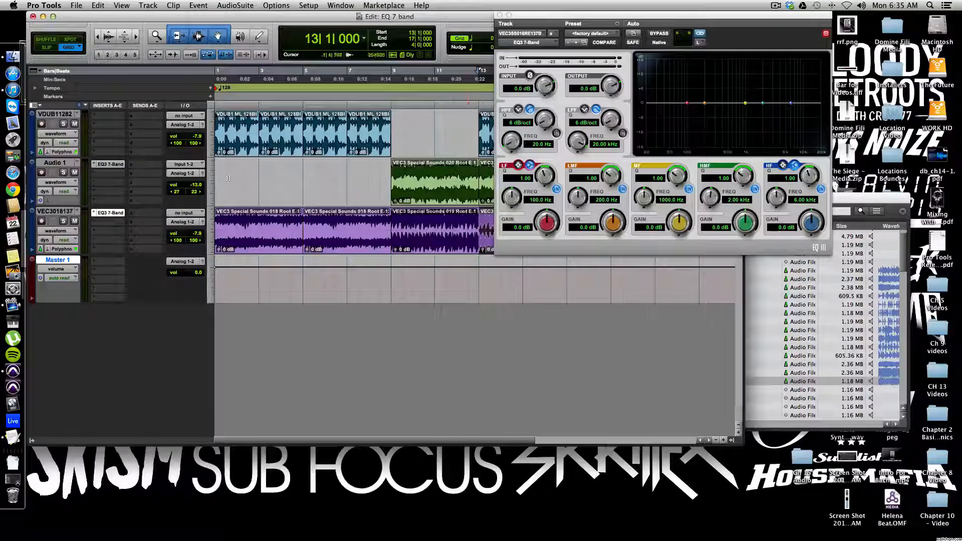
{"action": "left_click", "coordinate": [111, 165]}
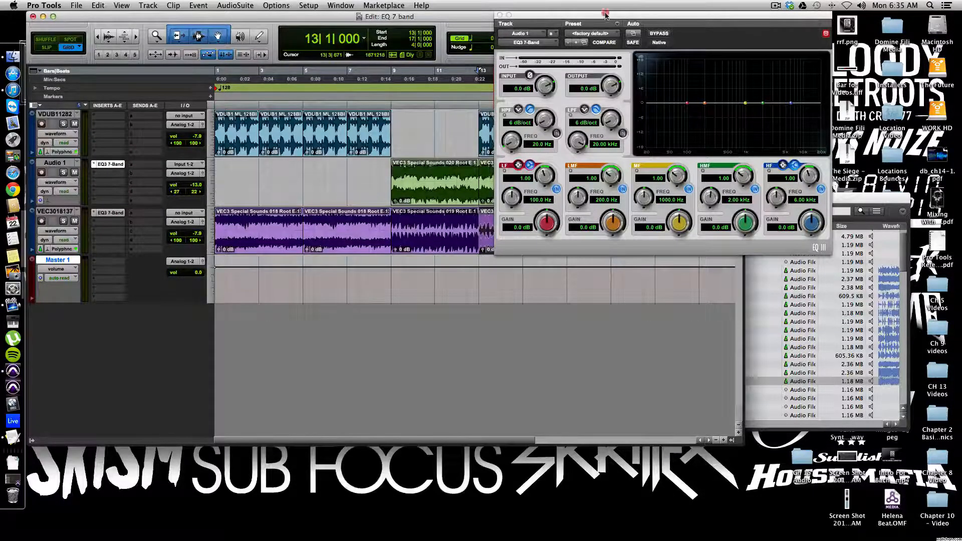
Step: Move the EQ window below the tracks and set the Audio 1 track's right pan to 30
{"action": "left_click_drag", "start_coordinate": [606, 15], "coordinate": [447, 180]}
{"action": "left_click", "coordinate": [192, 194]}
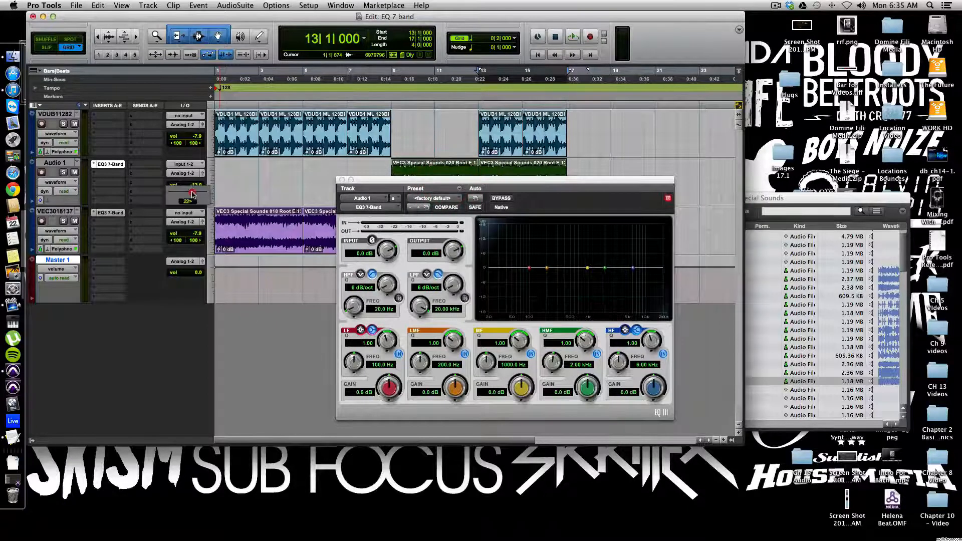
{"action": "left_click_drag", "start_coordinate": [192, 194], "coordinate": [193, 195]}
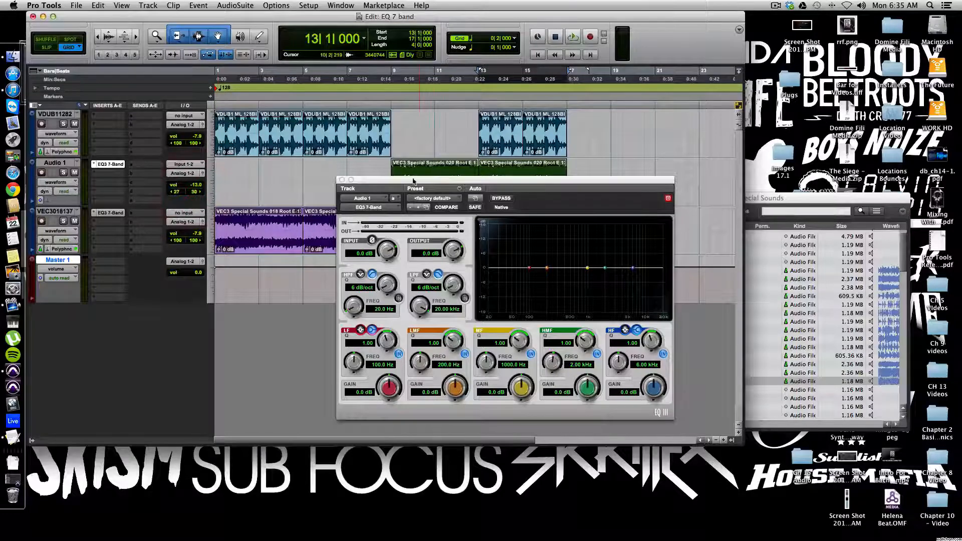
{"action": "left_click_drag", "start_coordinate": [404, 179], "coordinate": [300, 292]}
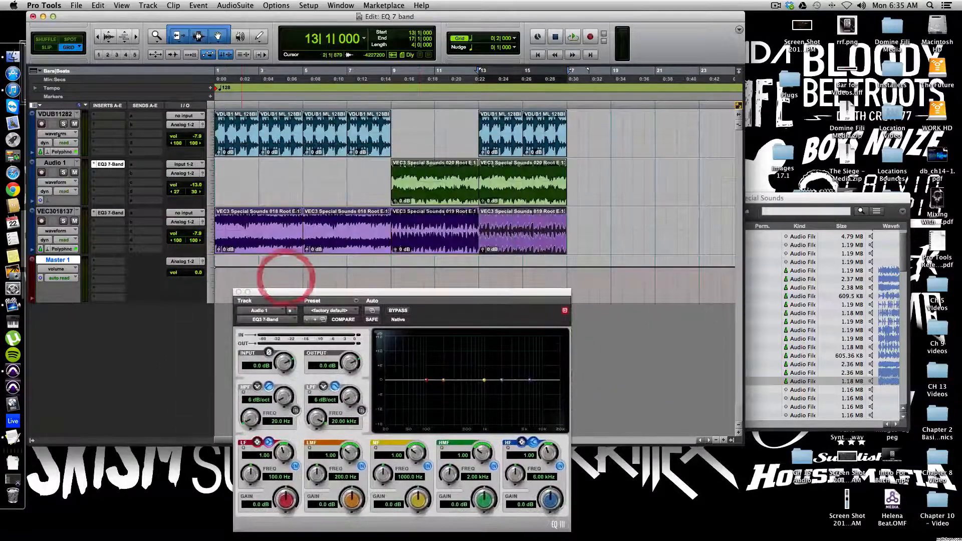
Step: Play from bar 9 with loop playback enabled, then switch loop playback back off
{"action": "left_click", "coordinate": [426, 198]}
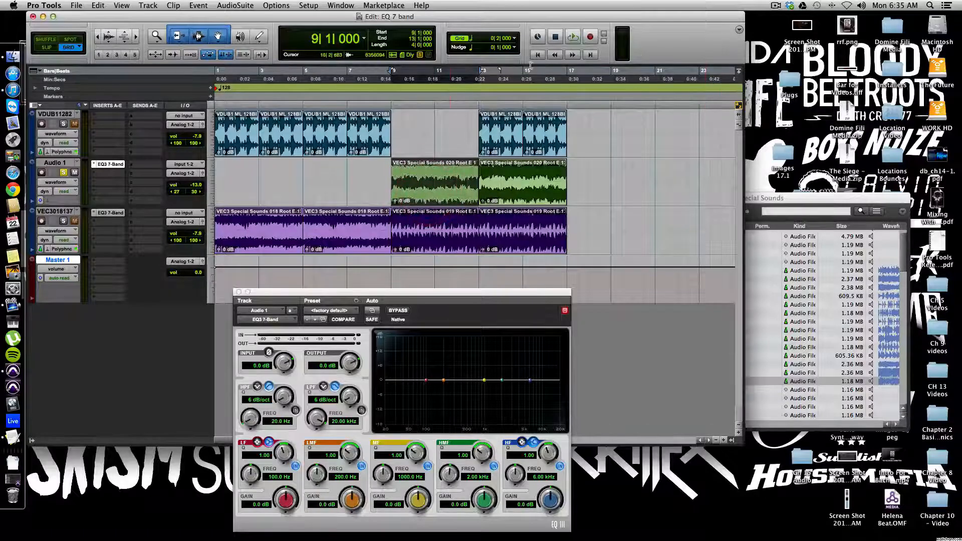
{"action": "left_click", "coordinate": [554, 36]}
{"action": "left_click", "coordinate": [573, 38]}
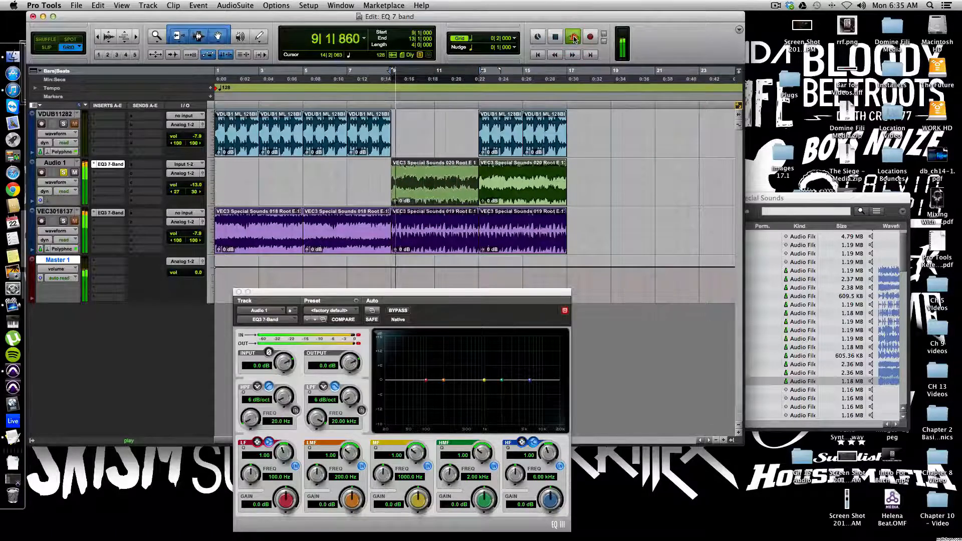
{"action": "right_click", "coordinate": [574, 39]}
{"action": "left_click", "coordinate": [574, 39]}
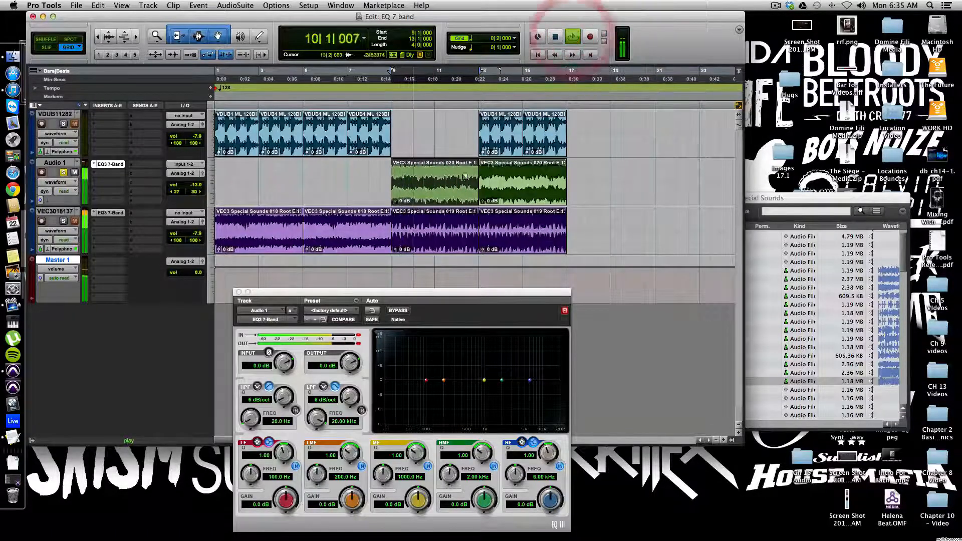
{"action": "key", "text": "space"}
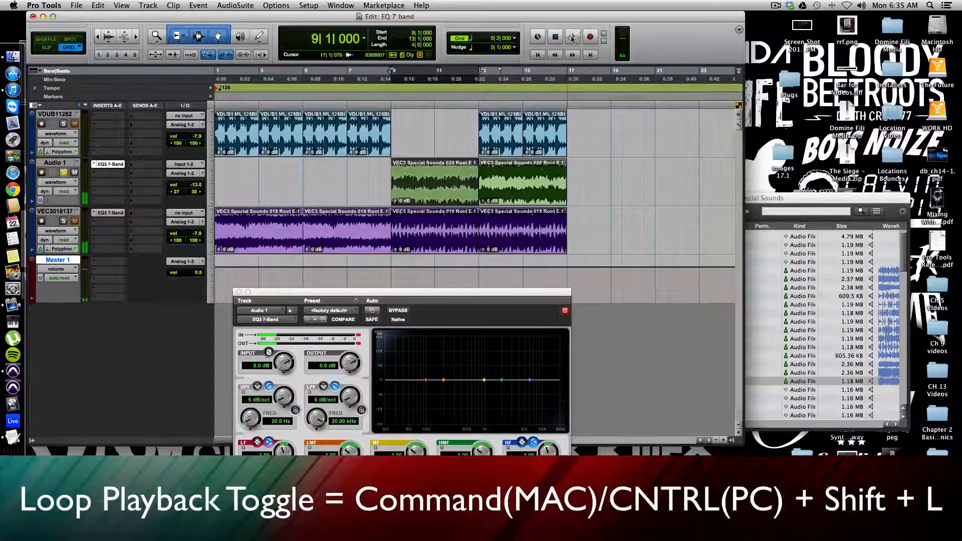
{"action": "right_click", "coordinate": [574, 37]}
{"action": "left_click", "coordinate": [591, 79]}
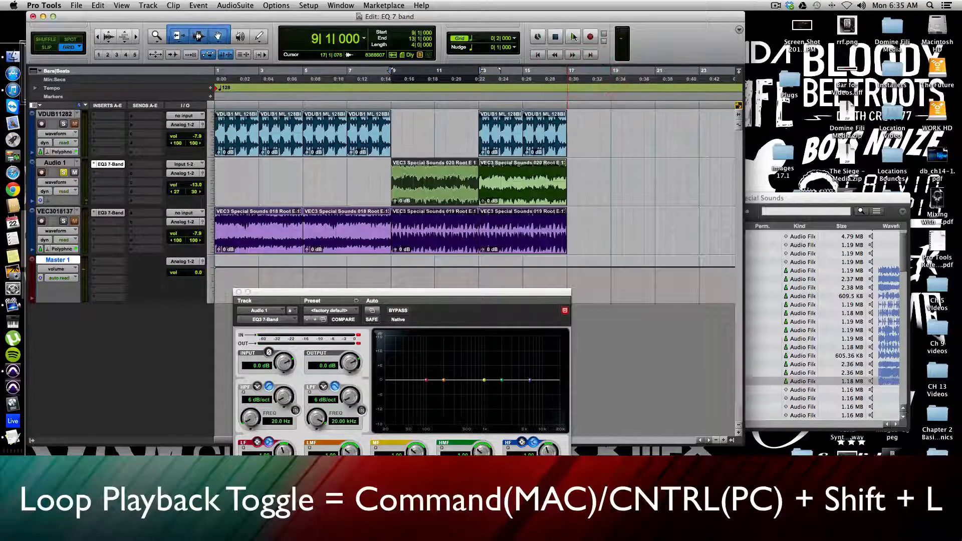
Step: Play the session from the start of the timeline and stop playback to listen to the tracks
{"action": "right_click", "coordinate": [574, 38]}
{"action": "left_click", "coordinate": [591, 76]}
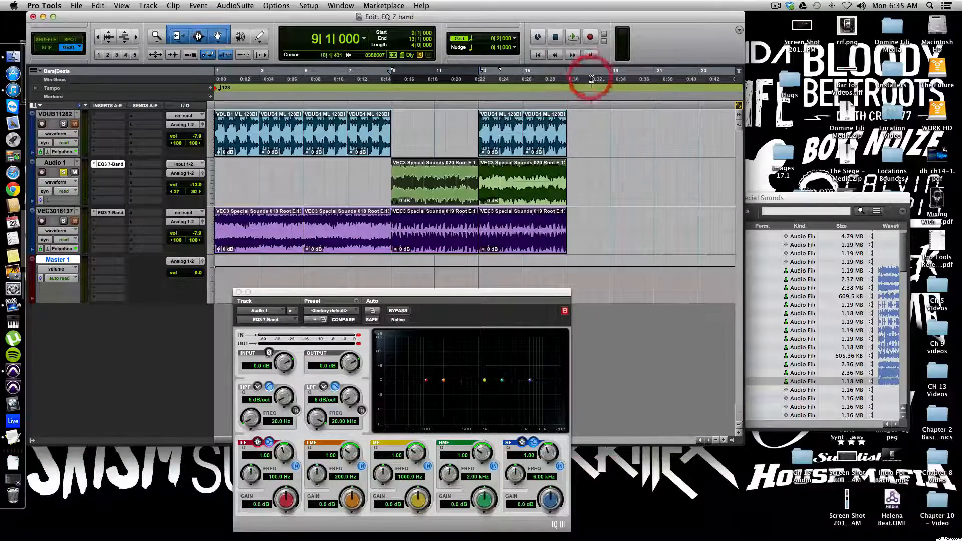
{"action": "key", "text": "space"}
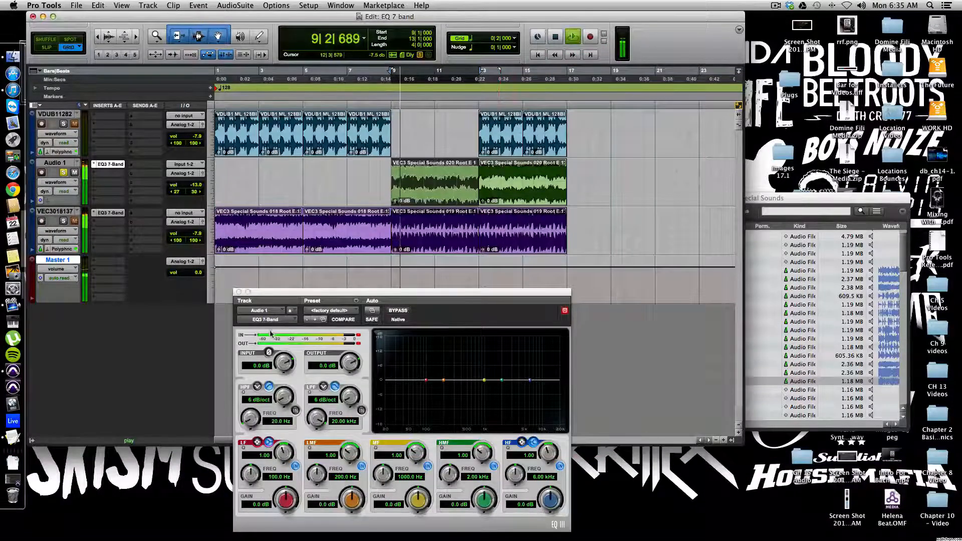
{"action": "key", "text": "space"}
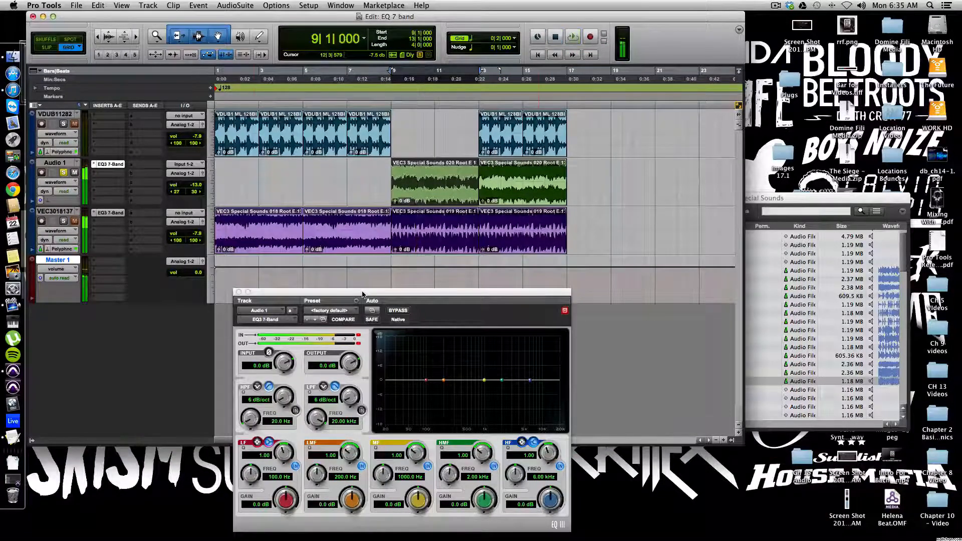
Step: Move the EQ window up over the tracks and raise Audio 1's high-pass filter frequency to 25.0 Hz
{"action": "left_click_drag", "start_coordinate": [306, 294], "coordinate": [221, 151]}
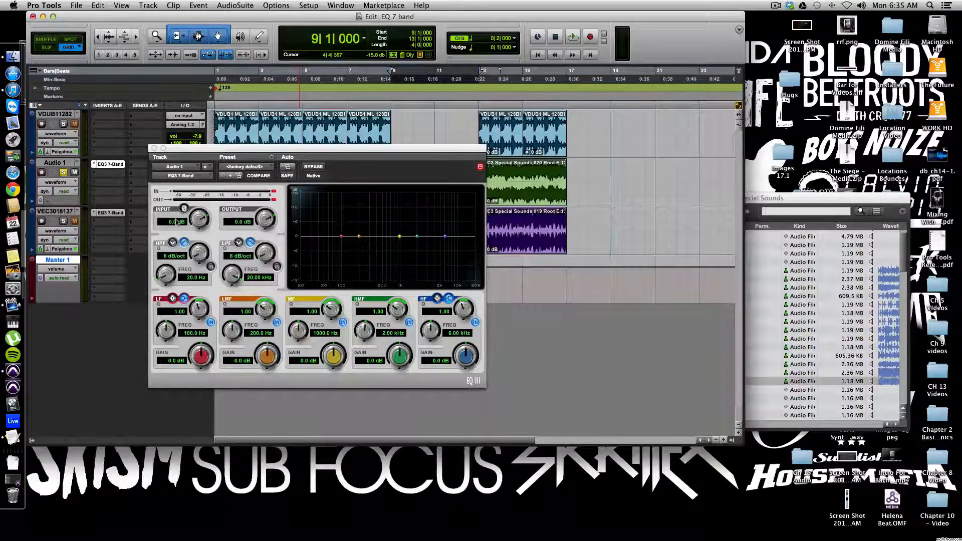
{"action": "left_click", "coordinate": [184, 209]}
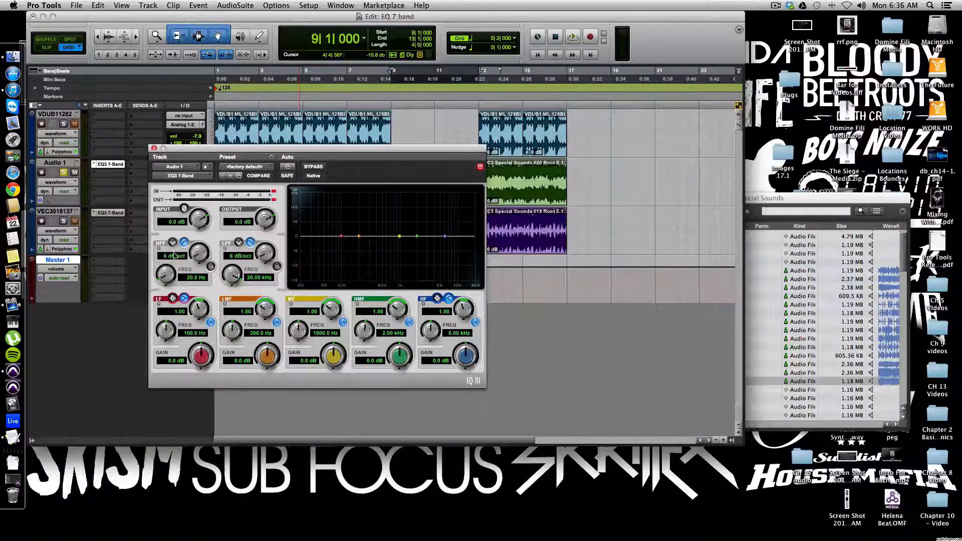
{"action": "left_click", "coordinate": [211, 267]}
{"action": "left_click", "coordinate": [211, 268]}
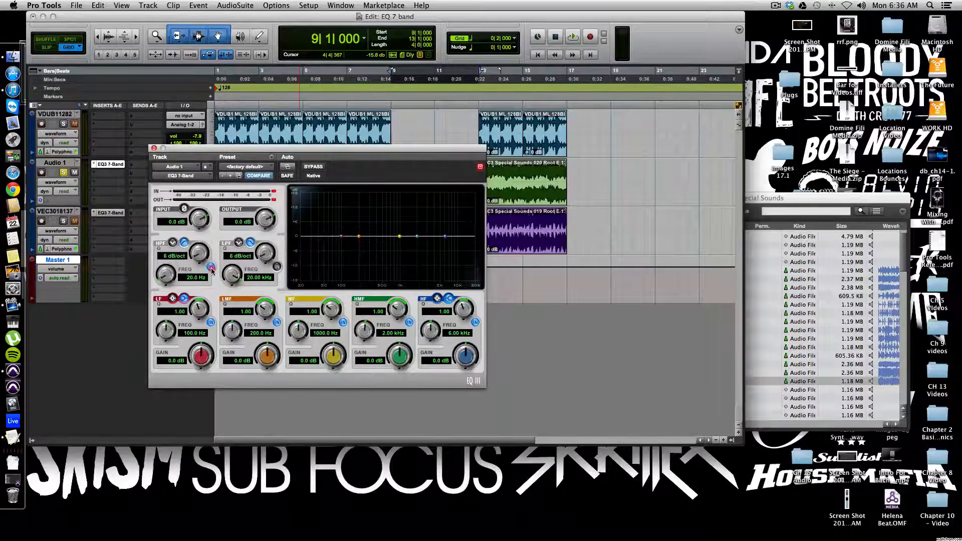
{"action": "left_click", "coordinate": [211, 269]}
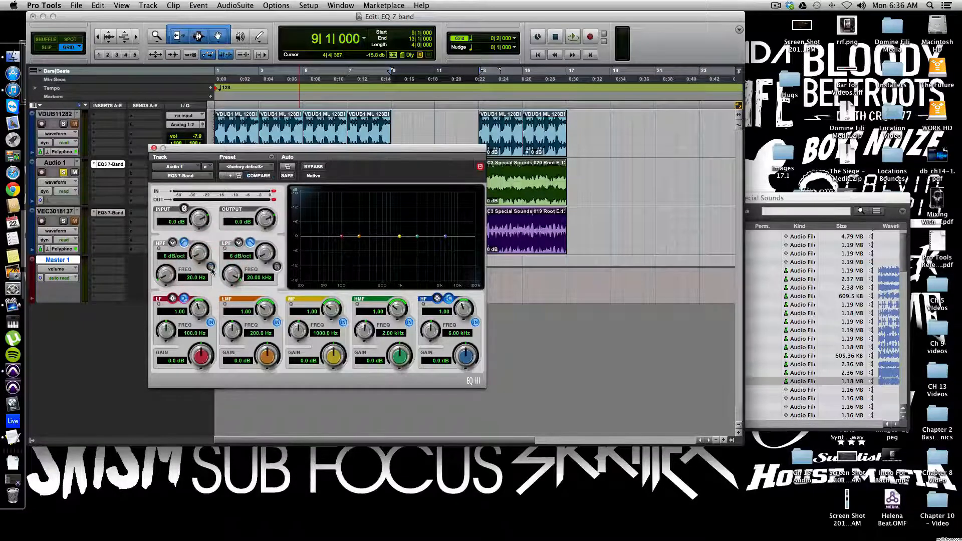
{"action": "left_click", "coordinate": [211, 268]}
{"action": "left_click", "coordinate": [211, 268]}
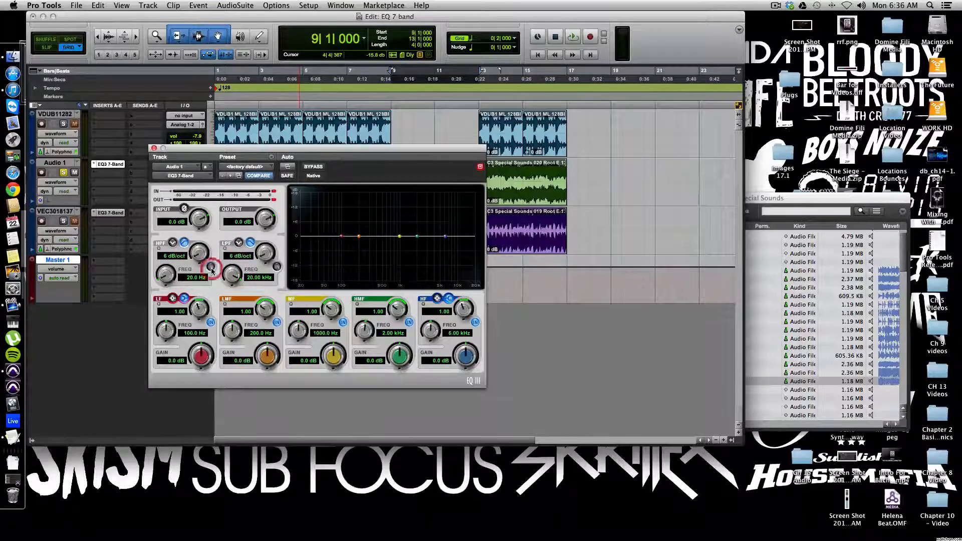
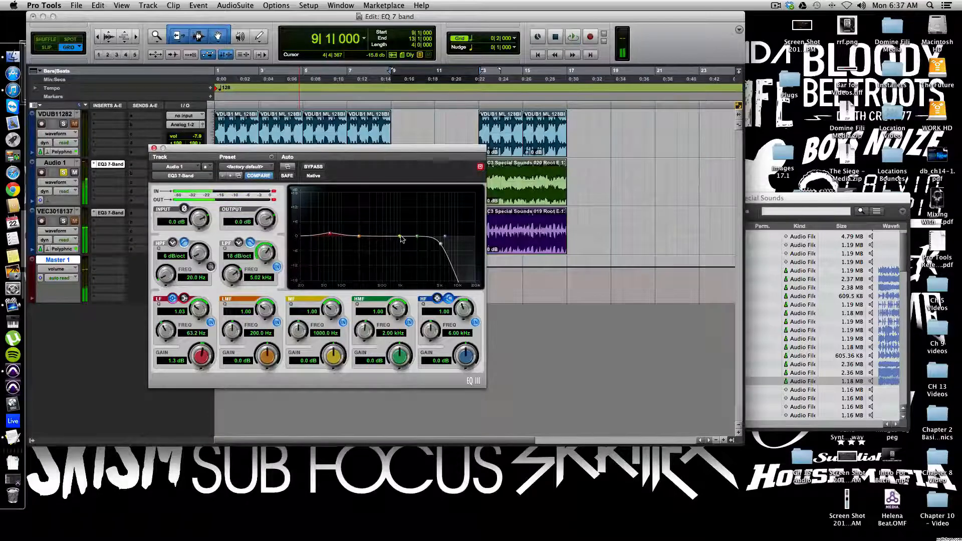
Step: During playback, cut Audio 1's MF band to -5.0 dB at 632.5 Hz and boost its HMF band 3.8 dB at 2.12 kHz
{"action": "left_click_drag", "start_coordinate": [274, 148], "coordinate": [327, 182]}
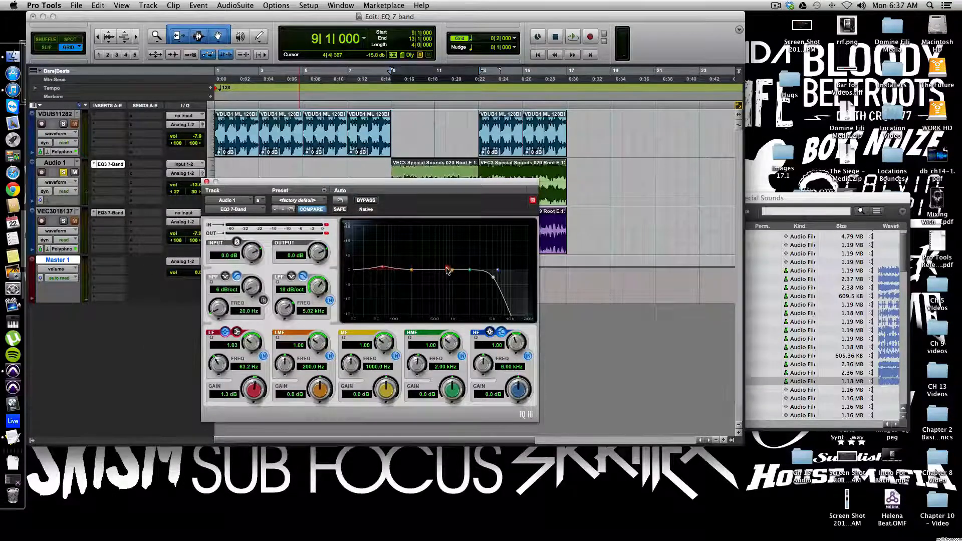
{"action": "left_click_drag", "start_coordinate": [442, 267], "coordinate": [442, 284]}
{"action": "key", "text": "space"}
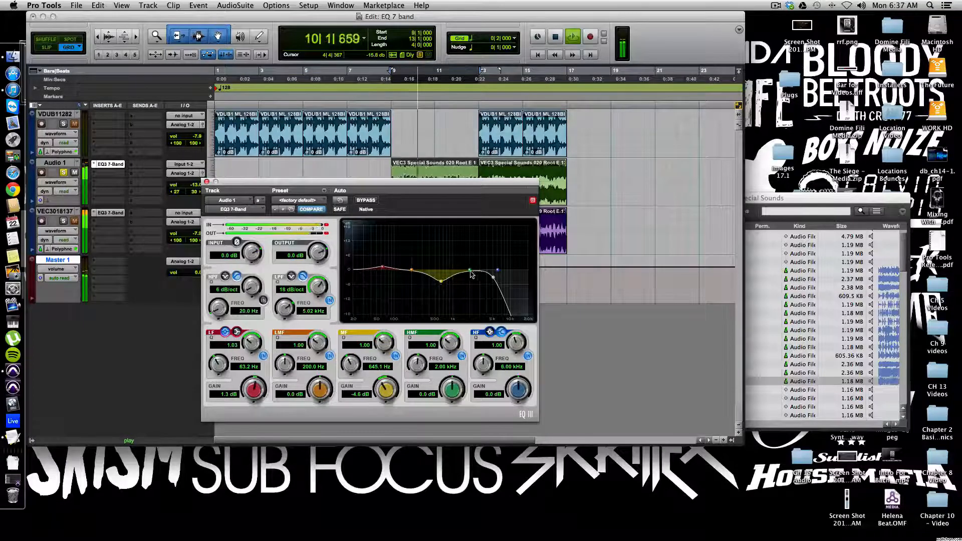
{"action": "left_click_drag", "start_coordinate": [469, 272], "coordinate": [441, 282]}
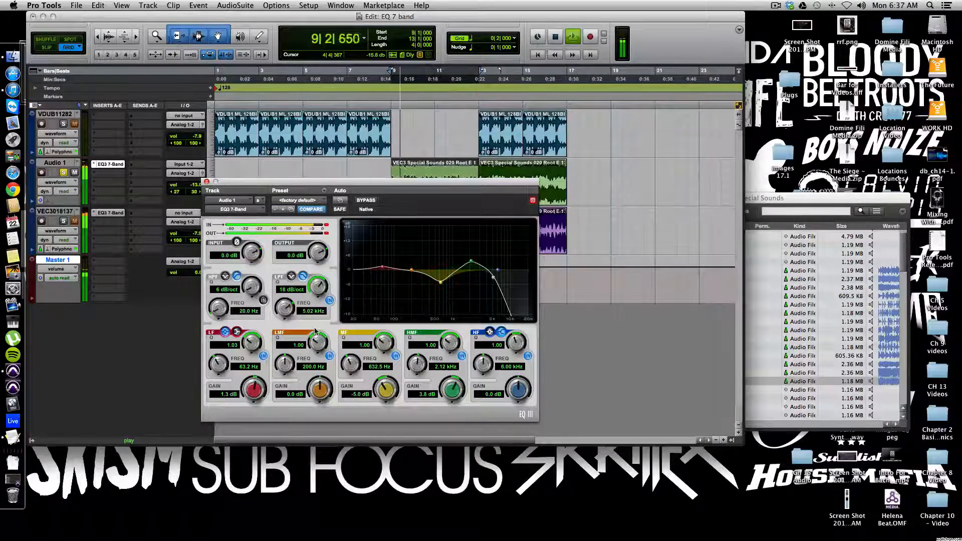
{"action": "key", "text": "space"}
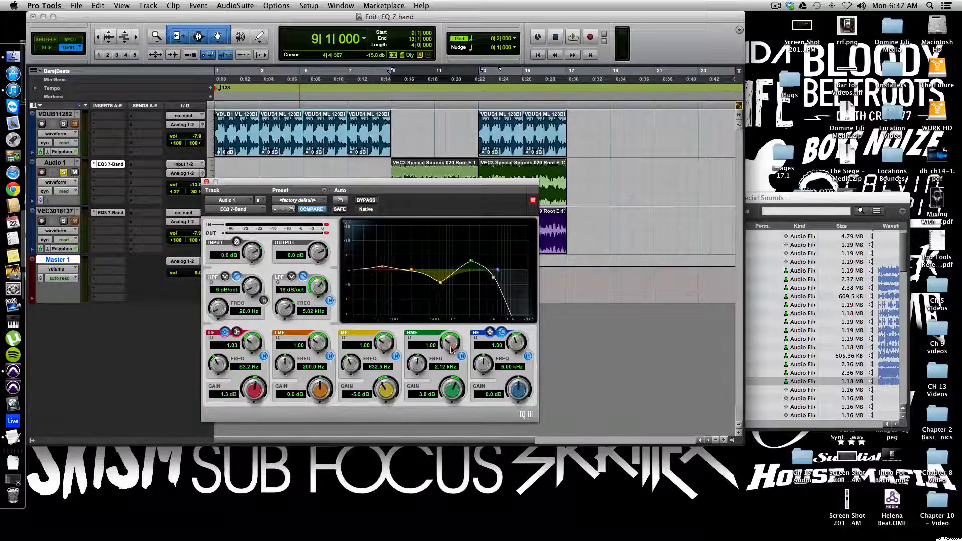
Step: Set the HMF band's Q to 1.26, its frequency to 2.46 kHz and its gain to 5.8 dB
{"action": "left_click_drag", "start_coordinate": [450, 322], "coordinate": [450, 340]}
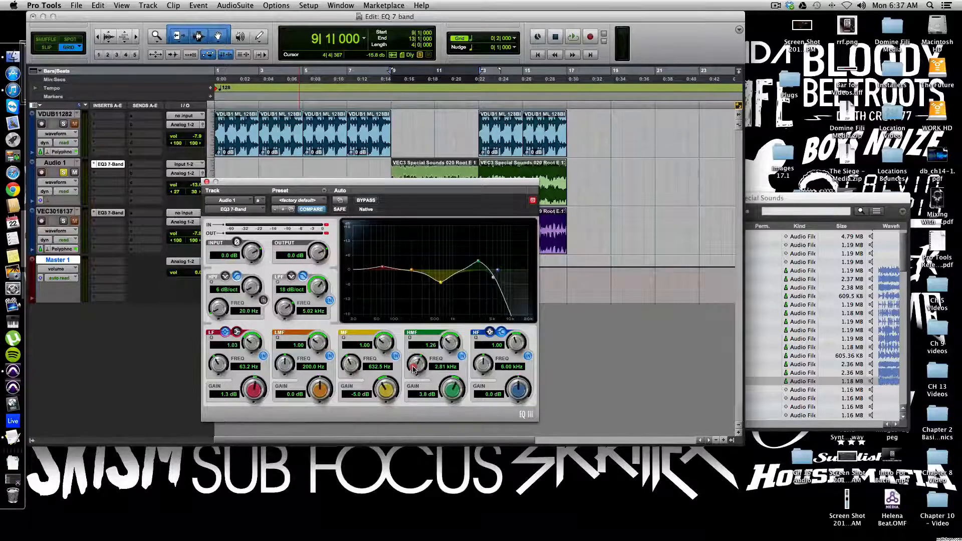
{"action": "left_click_drag", "start_coordinate": [414, 369], "coordinate": [414, 383]}
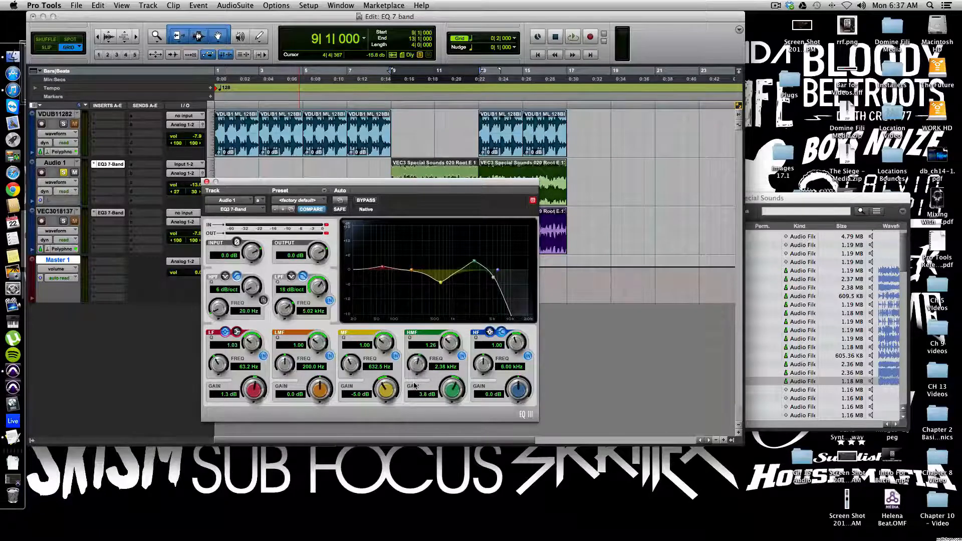
{"action": "left_click_drag", "start_coordinate": [415, 386], "coordinate": [454, 385]}
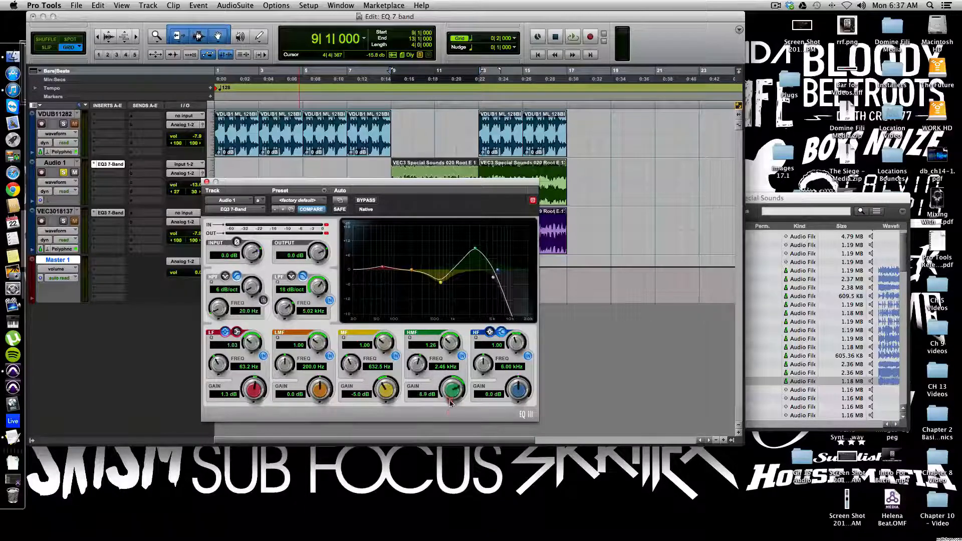
{"action": "left_click_drag", "start_coordinate": [451, 424], "coordinate": [451, 413]}
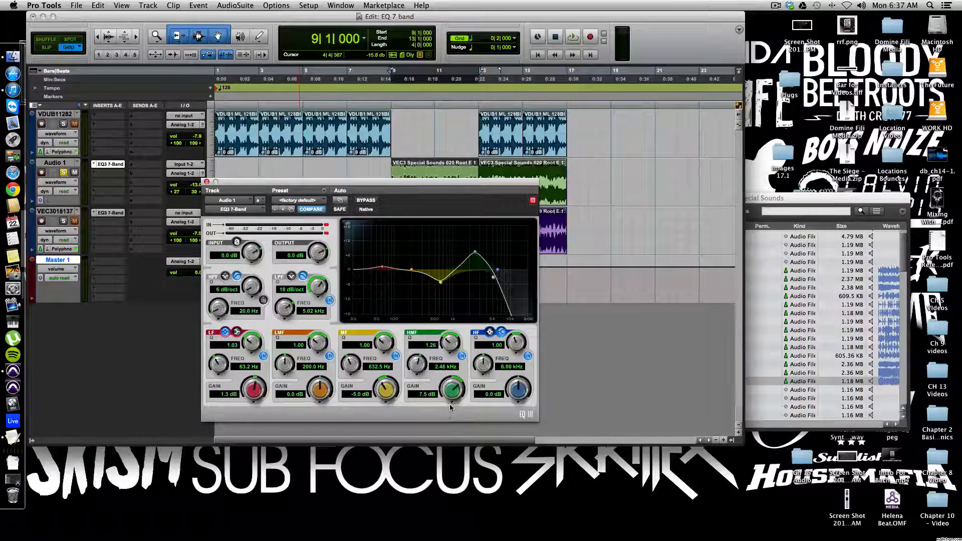
{"action": "left_click_drag", "start_coordinate": [451, 425], "coordinate": [451, 421]}
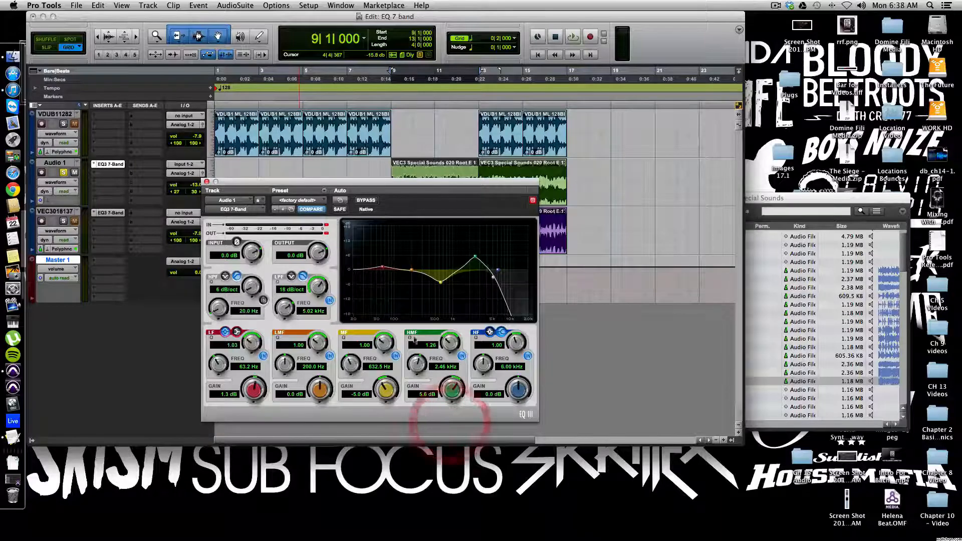
Step: Play the session, lower the HMF boost to 2.4 dB at 2.44 kHz, then stop and close the EQ window
{"action": "key", "text": "space"}
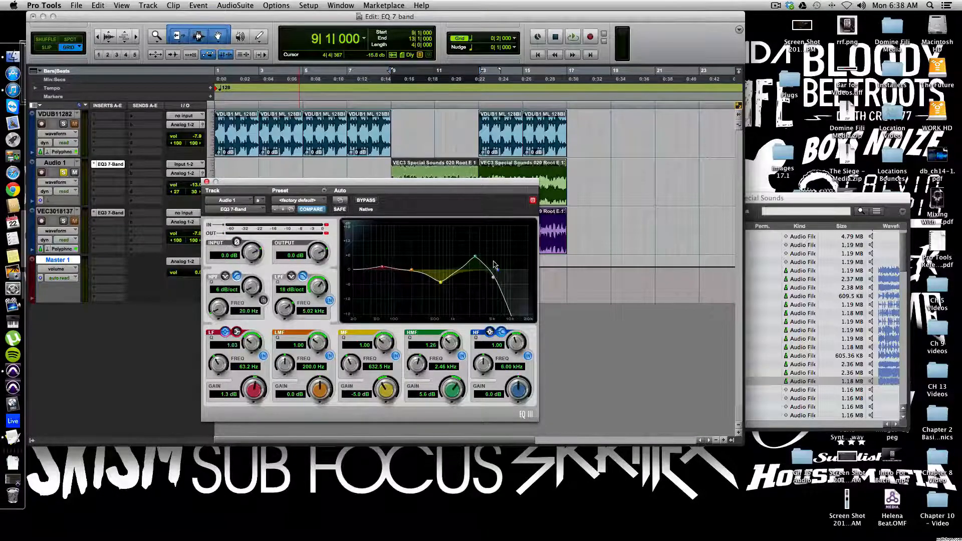
{"action": "key", "text": "space"}
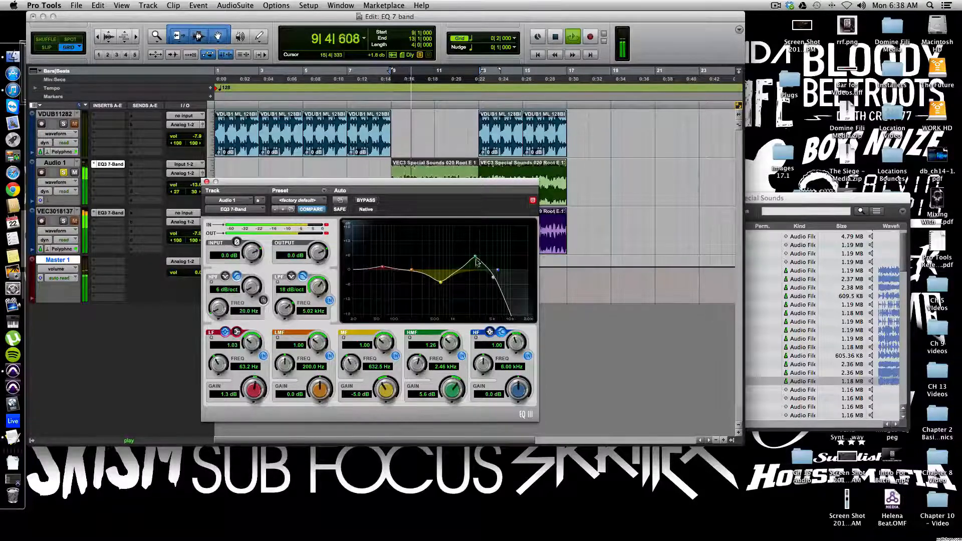
{"action": "left_click_drag", "start_coordinate": [476, 257], "coordinate": [474, 267]}
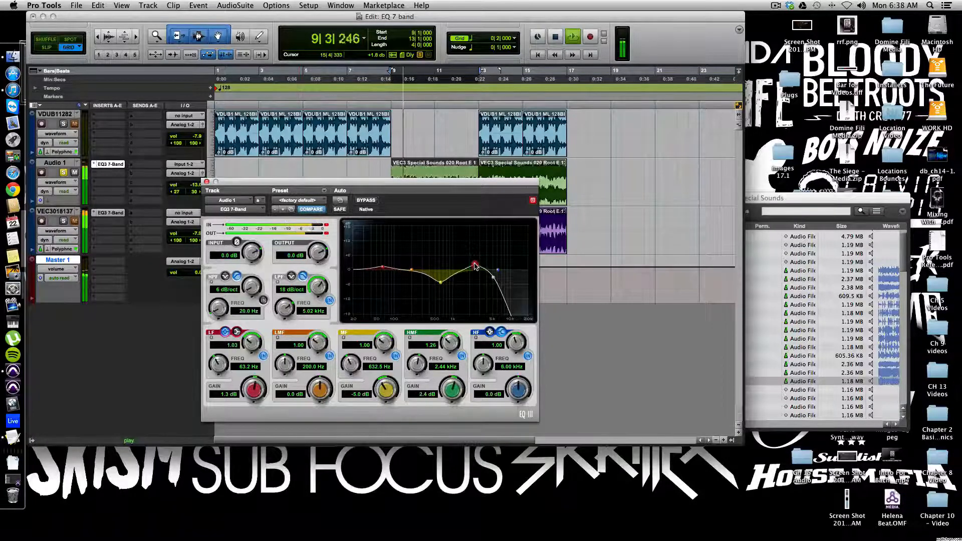
{"action": "key", "text": "space"}
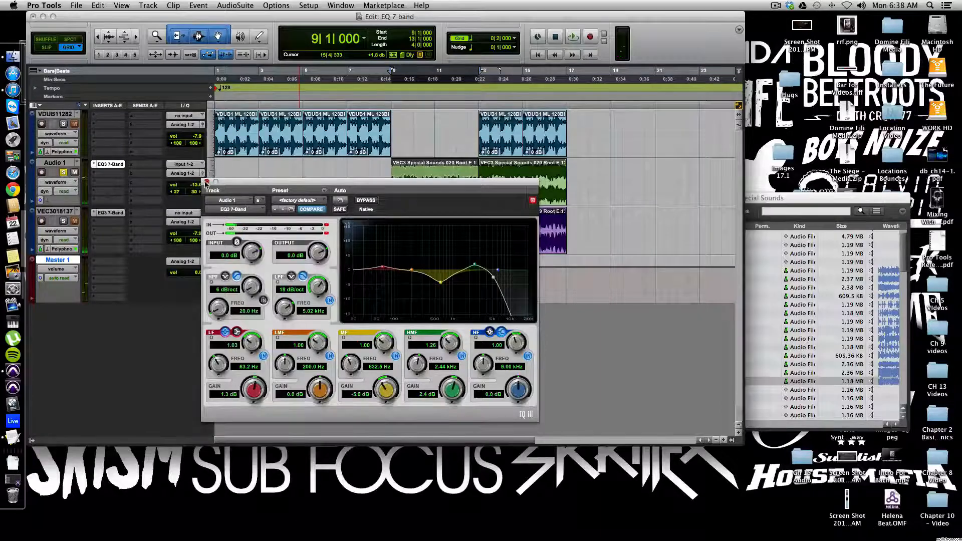
{"action": "left_click", "coordinate": [206, 182]}
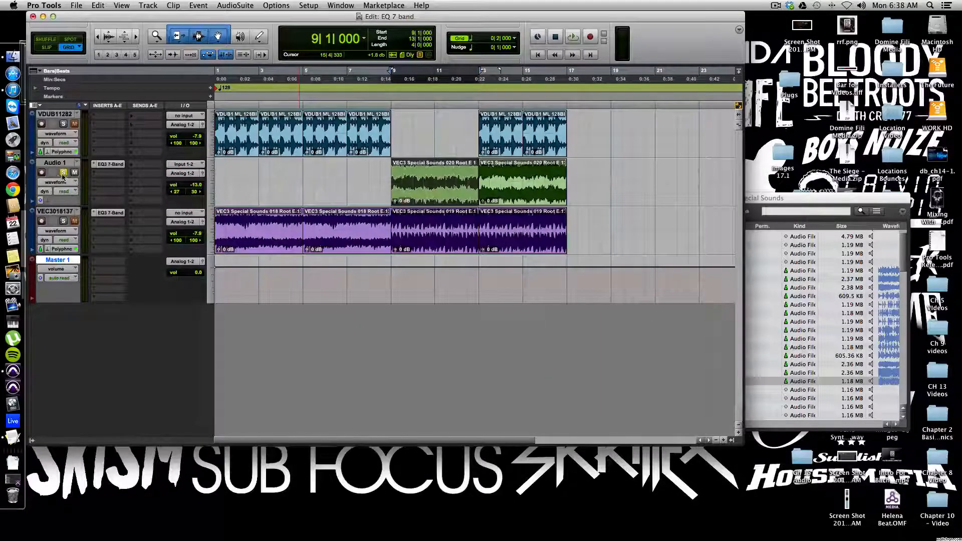
Step: While the session plays, raise Audio 1's volume to -8.4 dB, then stop playback
{"action": "key", "text": "space"}
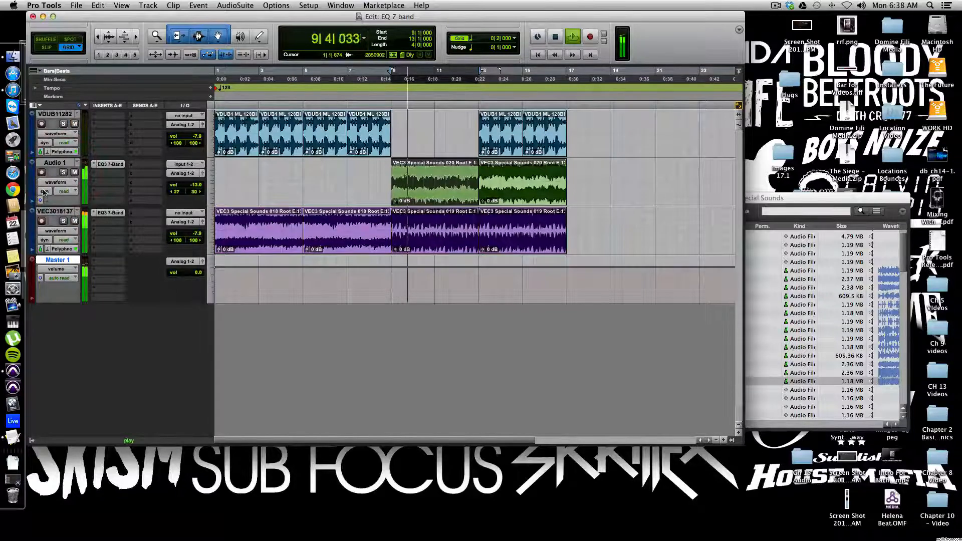
{"action": "left_click_drag", "start_coordinate": [184, 185], "coordinate": [184, 183]}
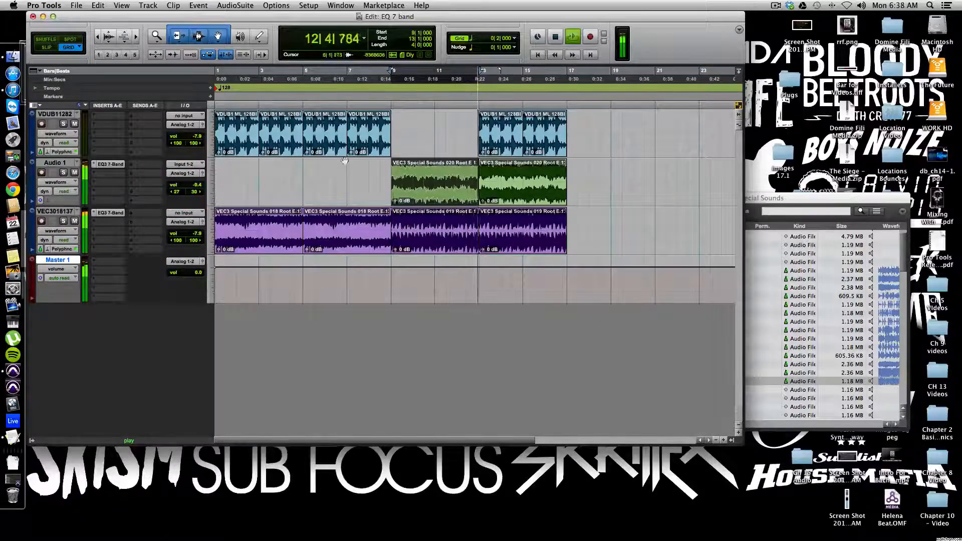
{"action": "key", "text": "space"}
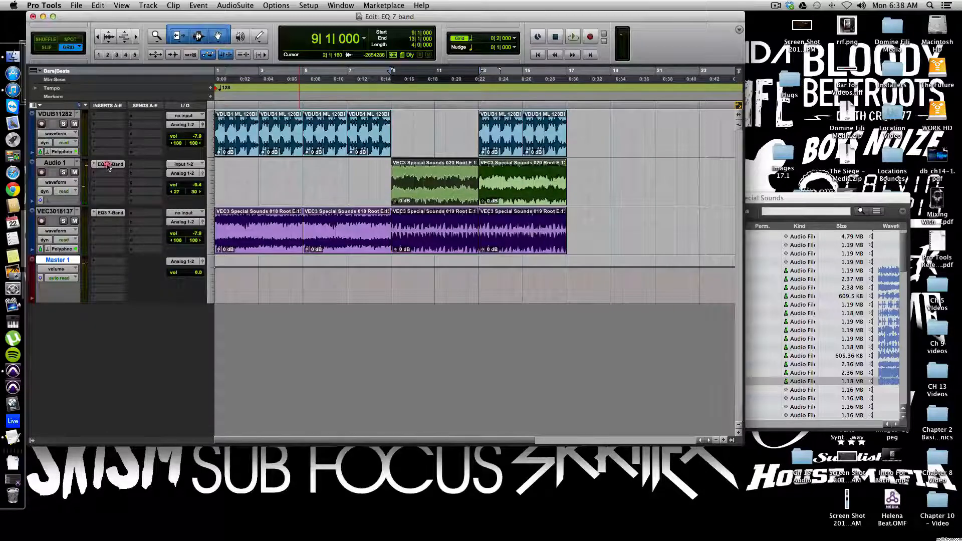
Step: Play the session while toggling Audio 1's EQ3 7-Band bypass on and off to compare, then stop
{"action": "key", "text": "space"}
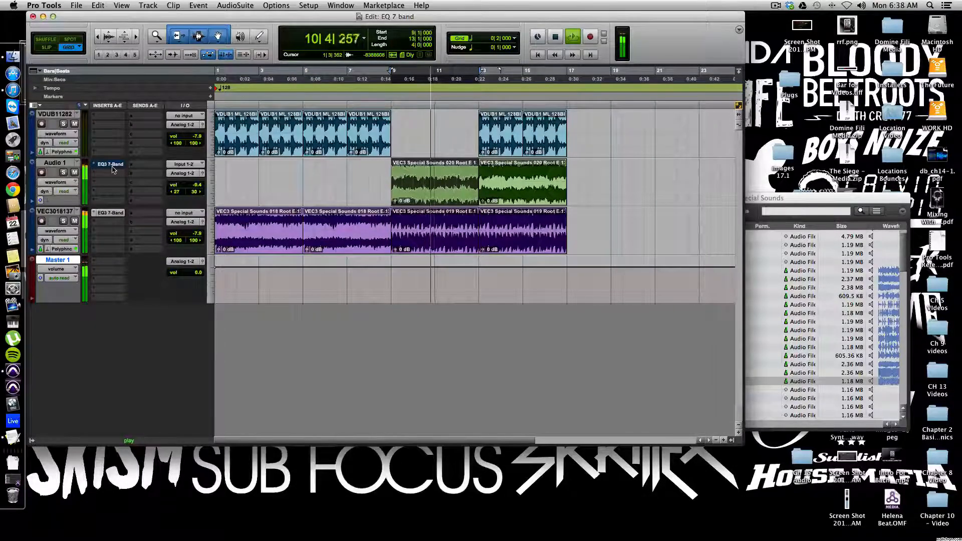
{"action": "left_click", "coordinate": [112, 168], "text": "super"}
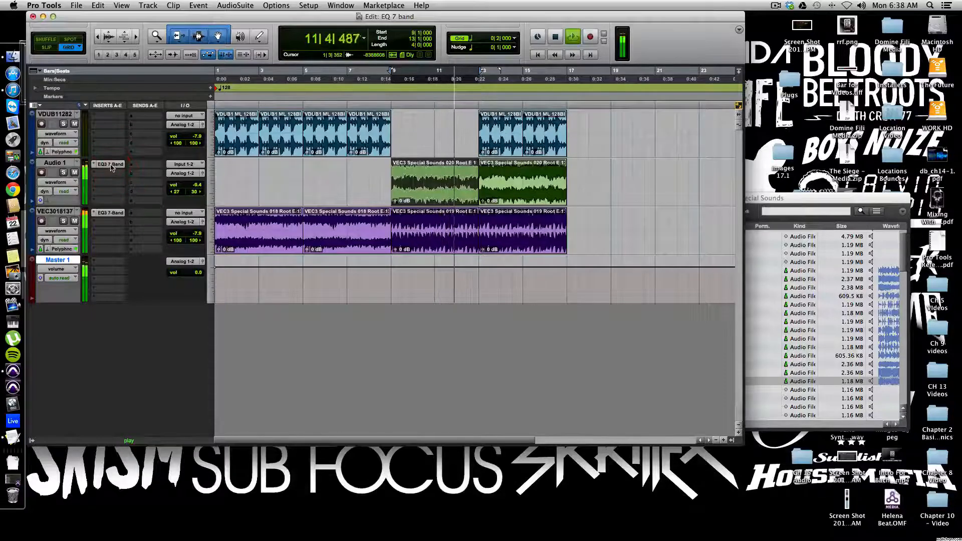
{"action": "left_click", "coordinate": [112, 168], "text": "super"}
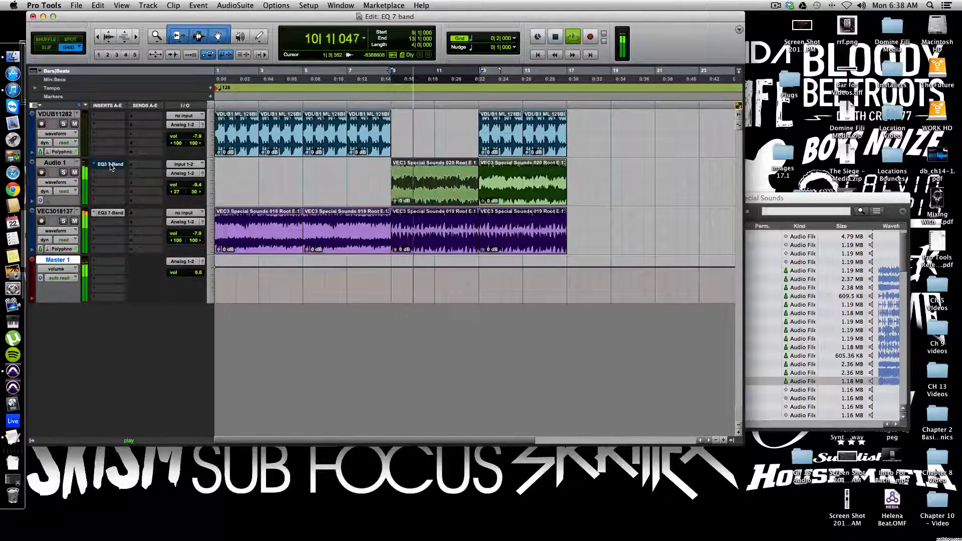
{"action": "left_click", "coordinate": [111, 167], "text": "super"}
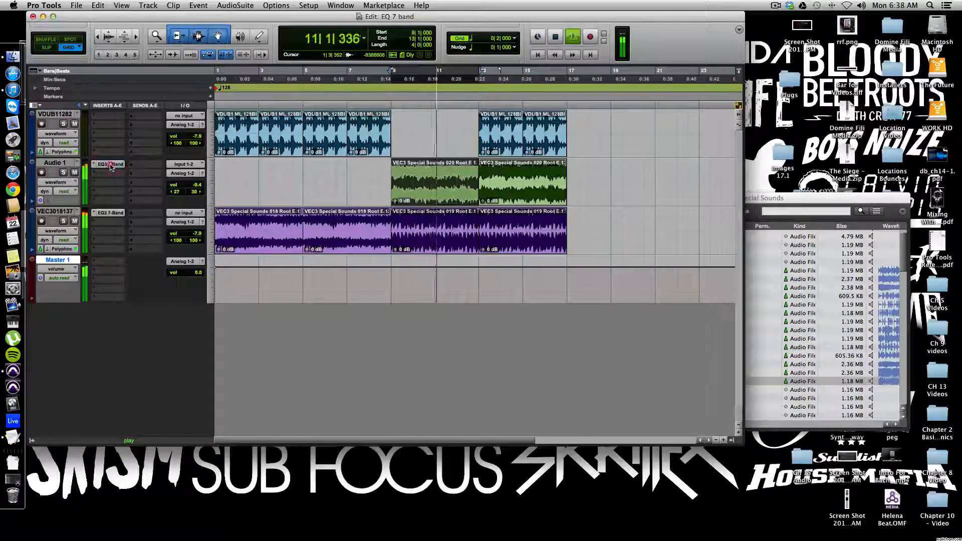
{"action": "key", "text": "space"}
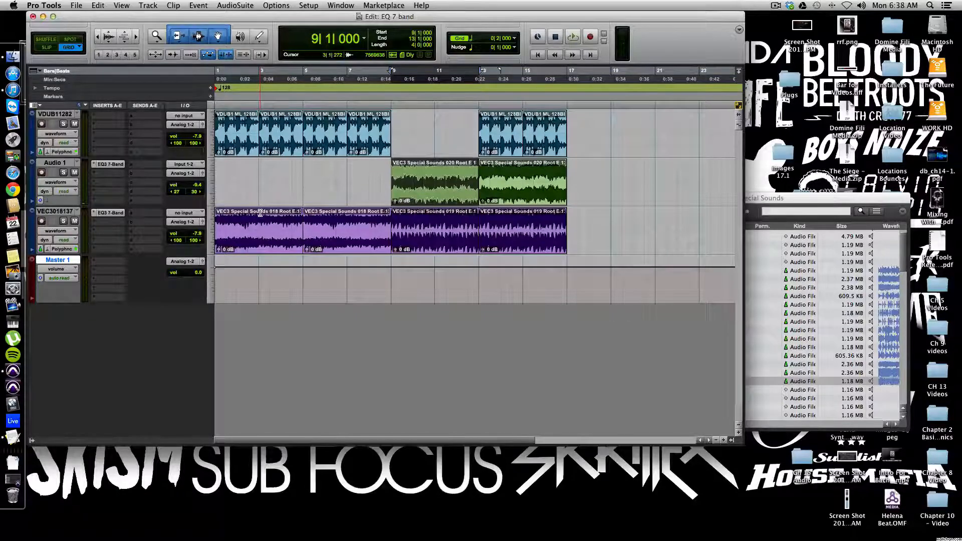
Step: Open the EQ3 7-Band plug-in on the VEC3018137 track, start playback and solo that track
{"action": "left_click", "coordinate": [109, 213]}
{"action": "left_click_drag", "start_coordinate": [255, 184], "coordinate": [286, 288]}
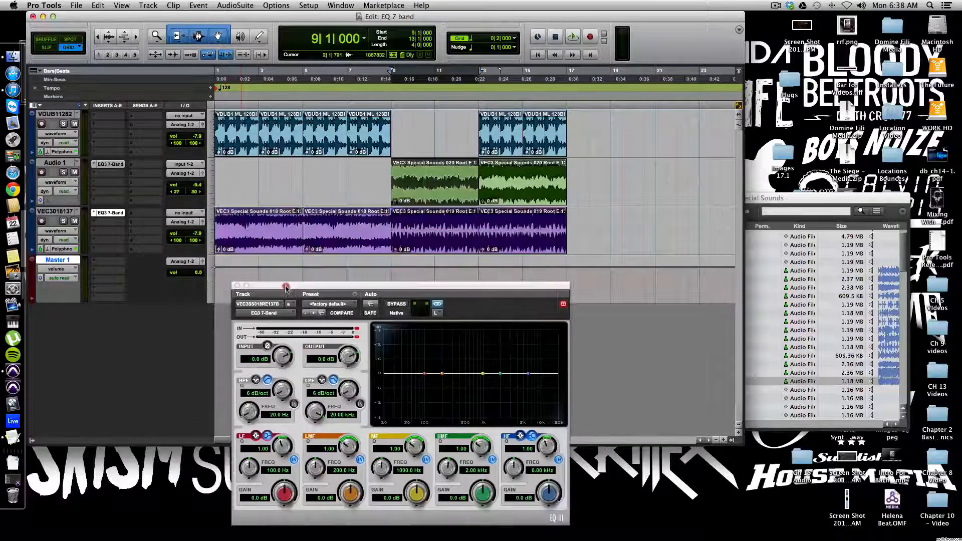
{"action": "key", "text": "space"}
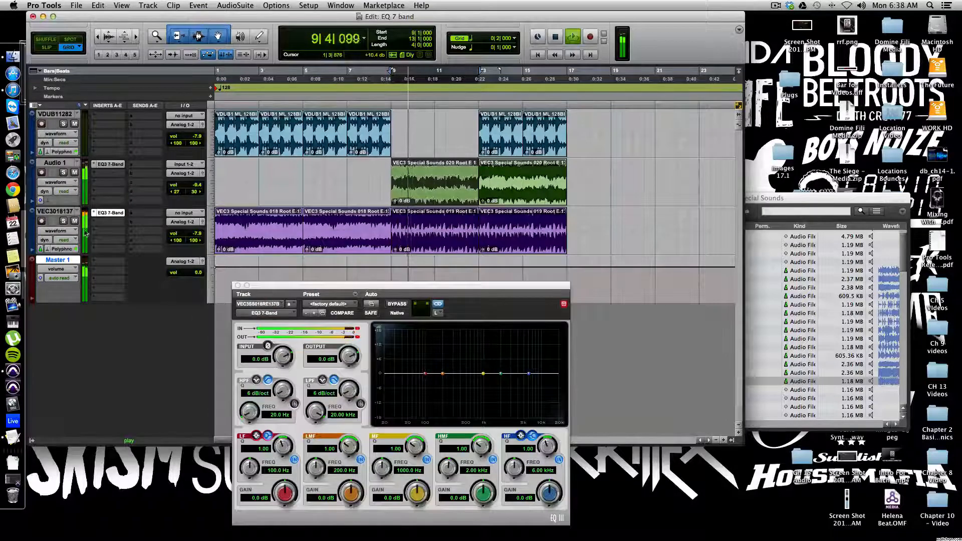
{"action": "left_click", "coordinate": [64, 221]}
Step: Enable the VEC3018137 EQ's high-pass filter and set it to 57.9 Hz at 18 dB/oct
{"action": "left_click_drag", "start_coordinate": [301, 293], "coordinate": [97, 210]}
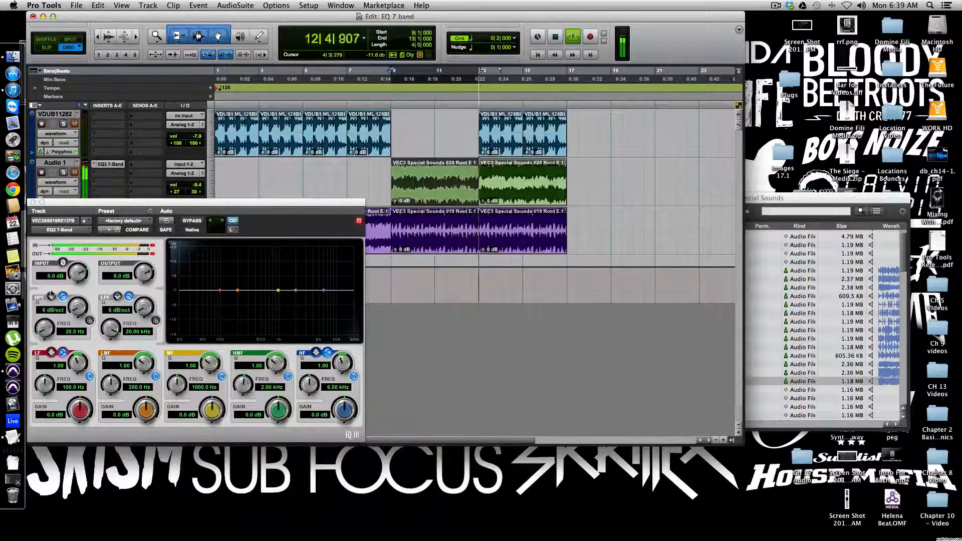
{"action": "left_click", "coordinate": [89, 320]}
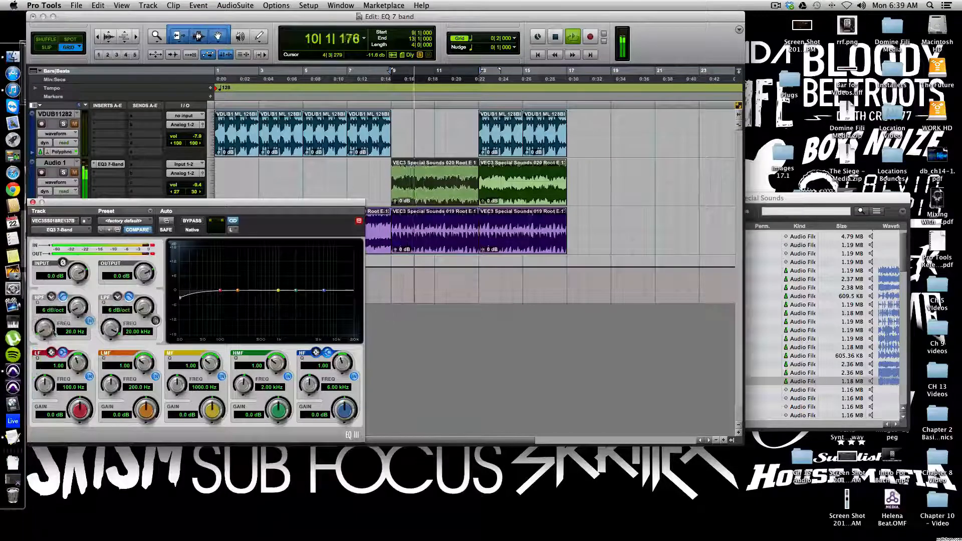
{"action": "left_click_drag", "start_coordinate": [45, 326], "coordinate": [74, 297]}
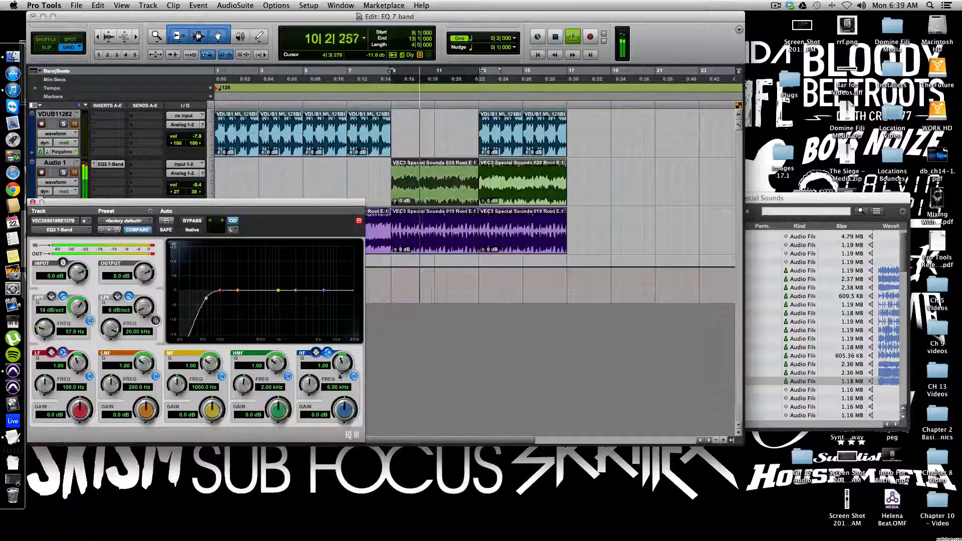
Step: Boost the HF band 1.3 dB at 5.29 kHz and cut the LMF band to -7.5 dB at 204.0 Hz
{"action": "left_click_drag", "start_coordinate": [323, 292], "coordinate": [320, 289]}
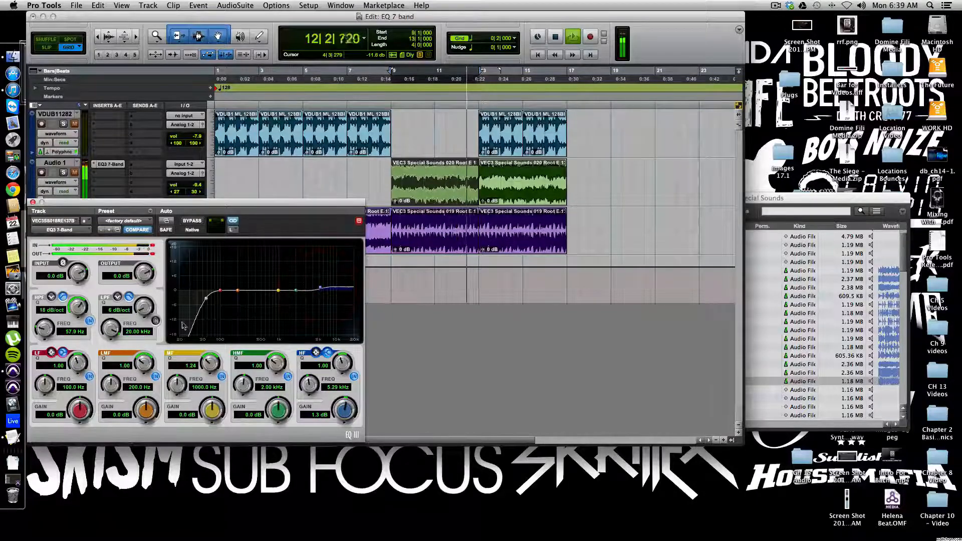
{"action": "left_click_drag", "start_coordinate": [239, 292], "coordinate": [239, 312]}
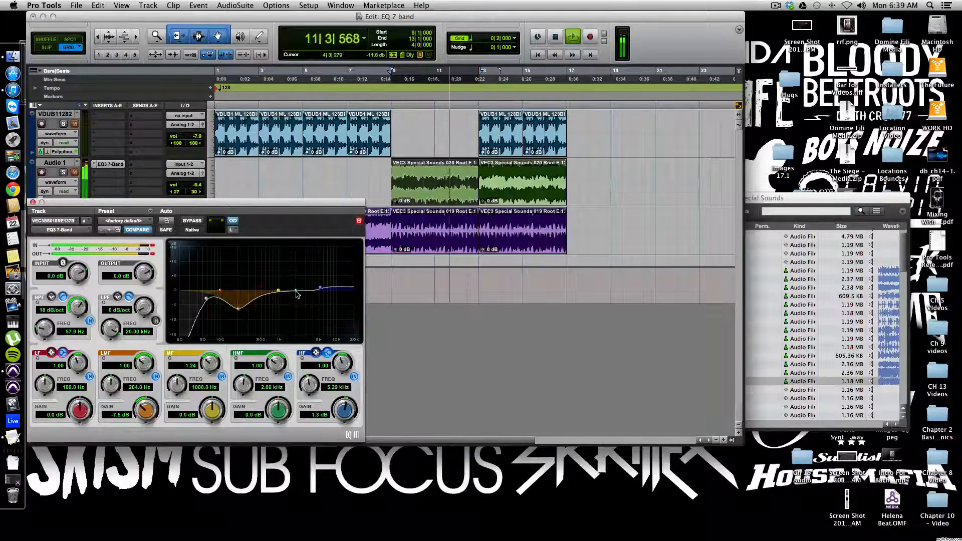
Step: Set the HMF band to a 3.2 dB boost at 1.67 kHz with a Q of 1.64
{"action": "left_click_drag", "start_coordinate": [295, 290], "coordinate": [284, 286]}
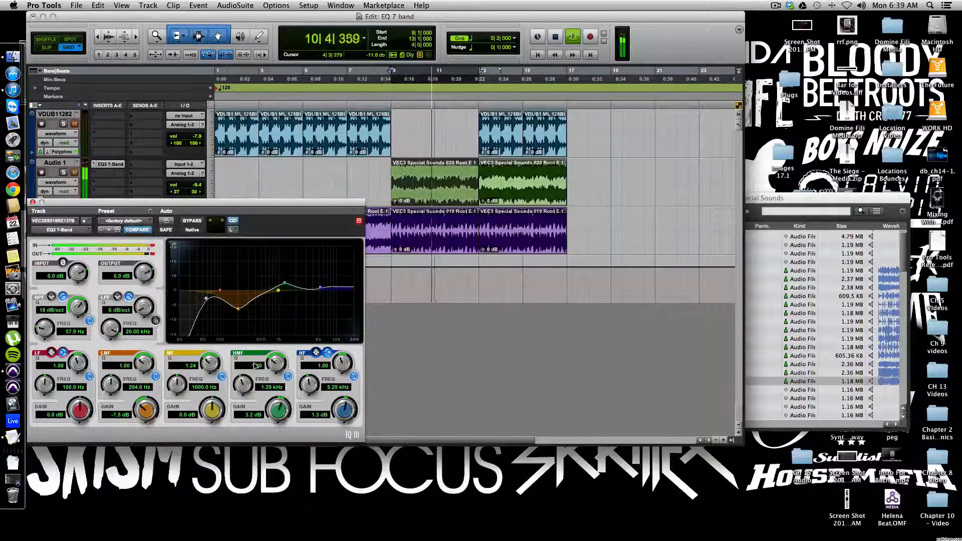
{"action": "left_click_drag", "start_coordinate": [275, 367], "coordinate": [275, 359]}
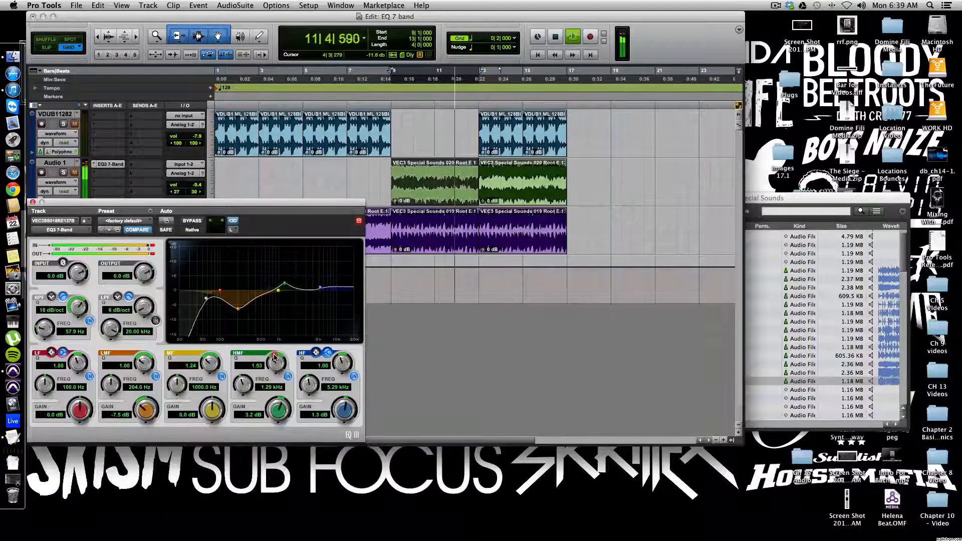
{"action": "left_click_drag", "start_coordinate": [245, 390], "coordinate": [250, 398]}
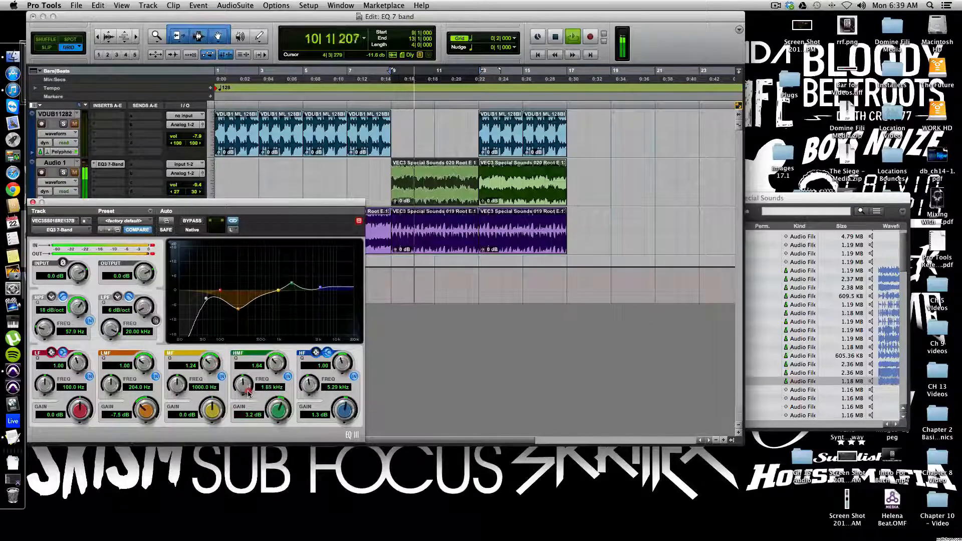
Step: Toggle Audio 1's solo, move the EQ window below the tracks, and set Audio 1's volume to -13.0 dB
{"action": "left_click", "coordinate": [62, 173]}
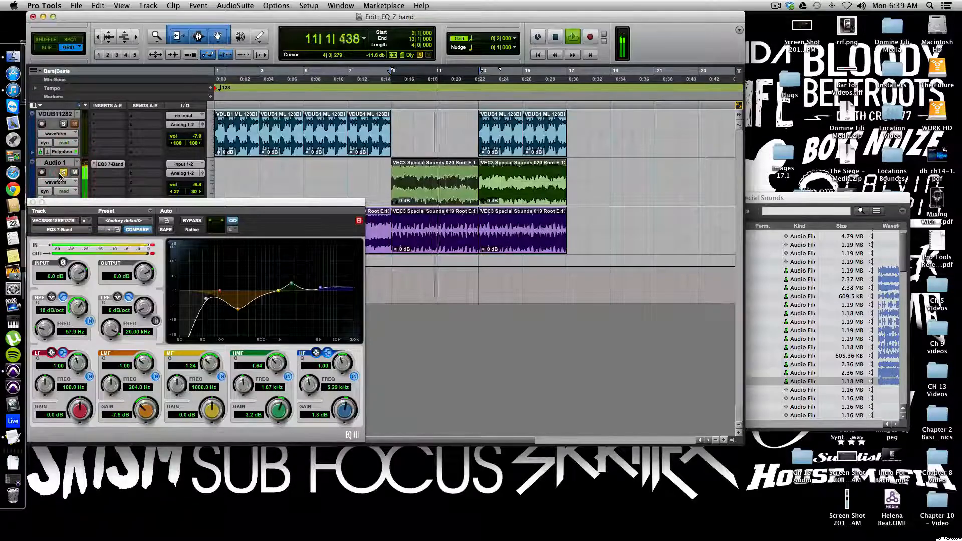
{"action": "left_click_drag", "start_coordinate": [67, 205], "coordinate": [215, 297]}
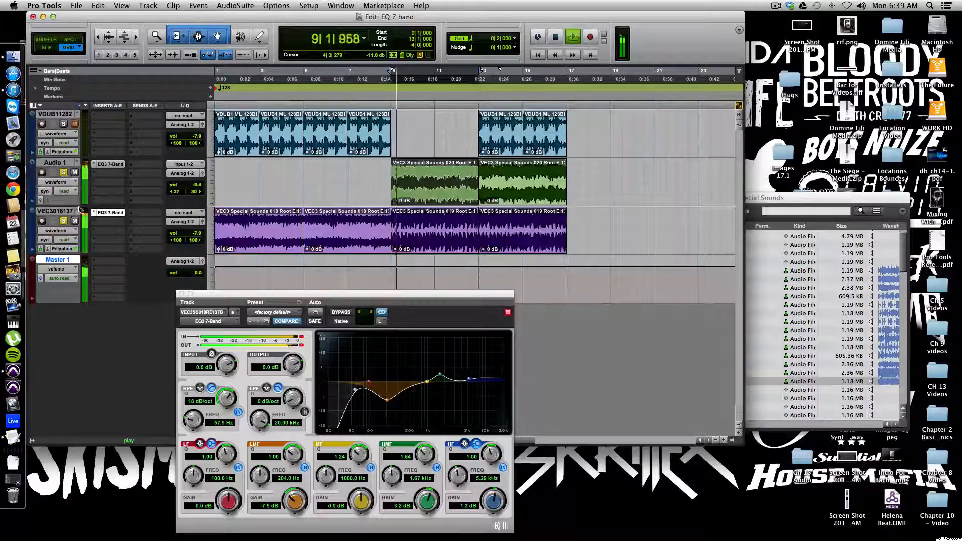
{"action": "left_click_drag", "start_coordinate": [186, 185], "coordinate": [182, 186]}
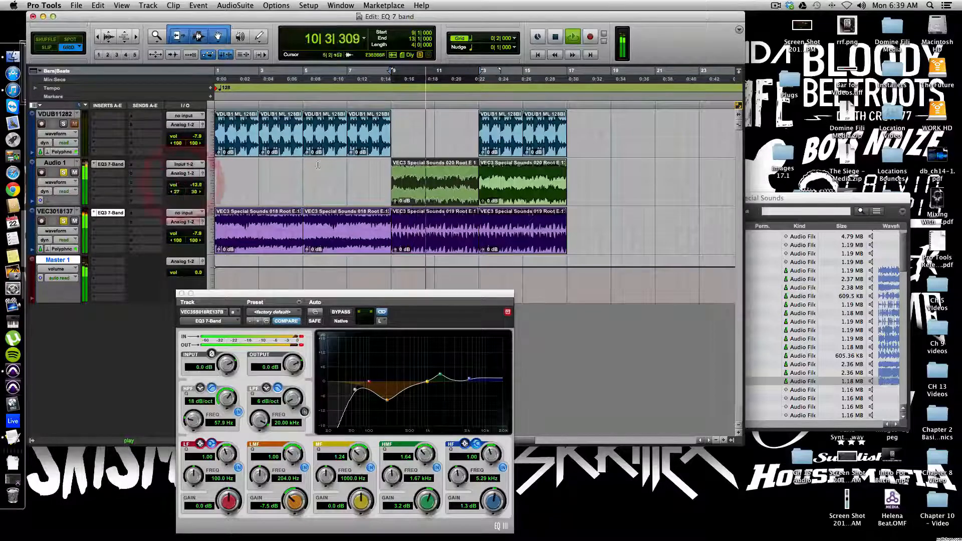
Step: Play the session from the start to listen to the current mix
{"action": "key", "text": "space"}
{"action": "key", "text": "Return"}
{"action": "key", "text": "space"}
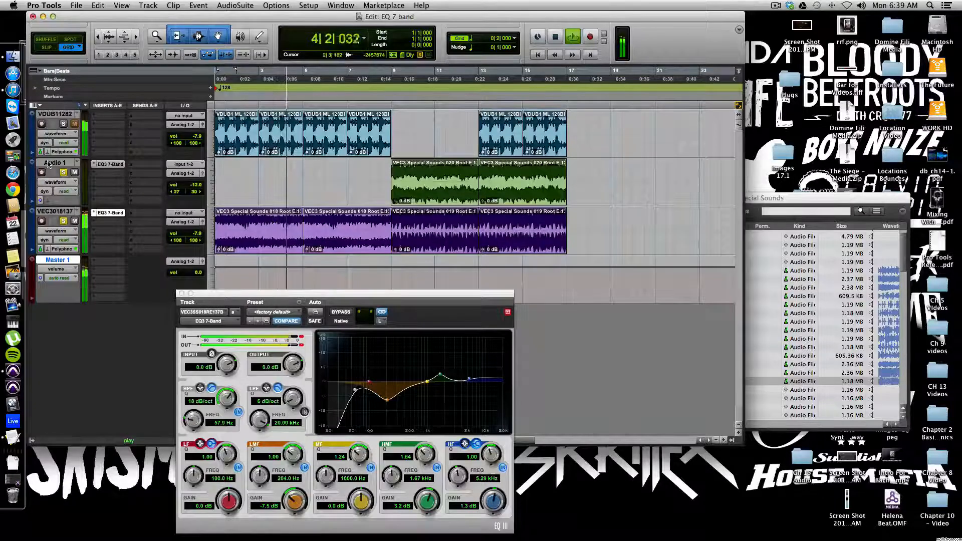
{"action": "key", "text": "space"}
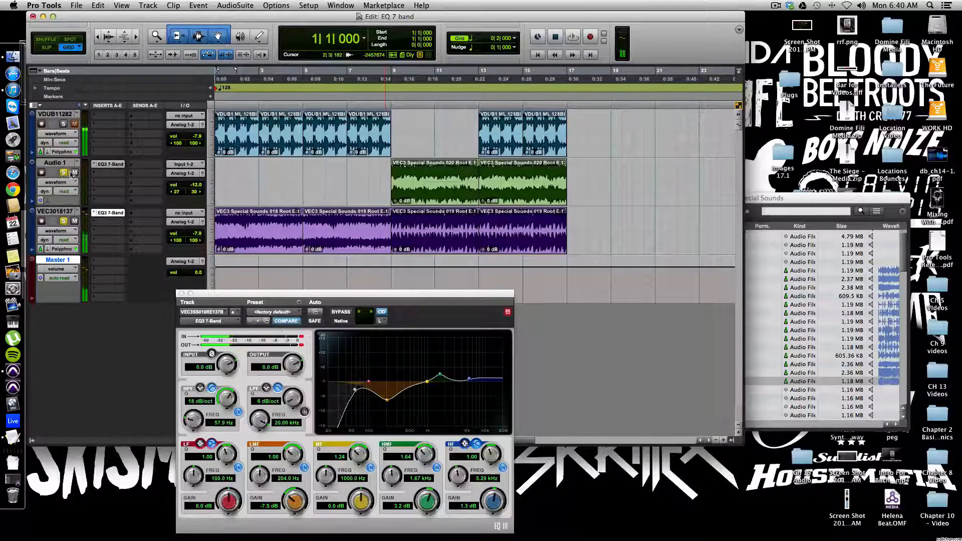
Step: Toggle the solo on the Audio 1 and VEC3018137 tracks and play back the session to audition the EQ
{"action": "left_click", "coordinate": [63, 173]}
{"action": "left_click", "coordinate": [64, 222]}
{"action": "key", "text": "space"}
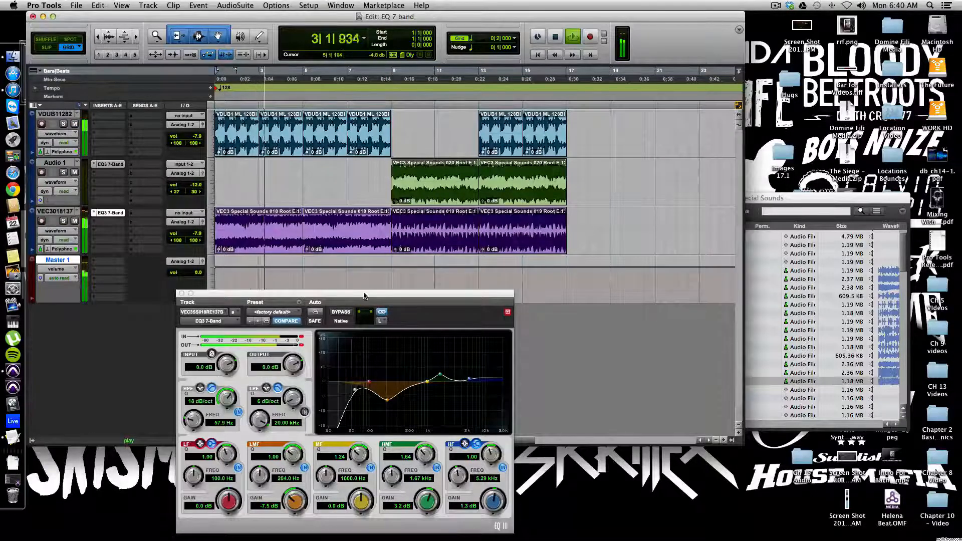
{"action": "left_click", "coordinate": [300, 339]}
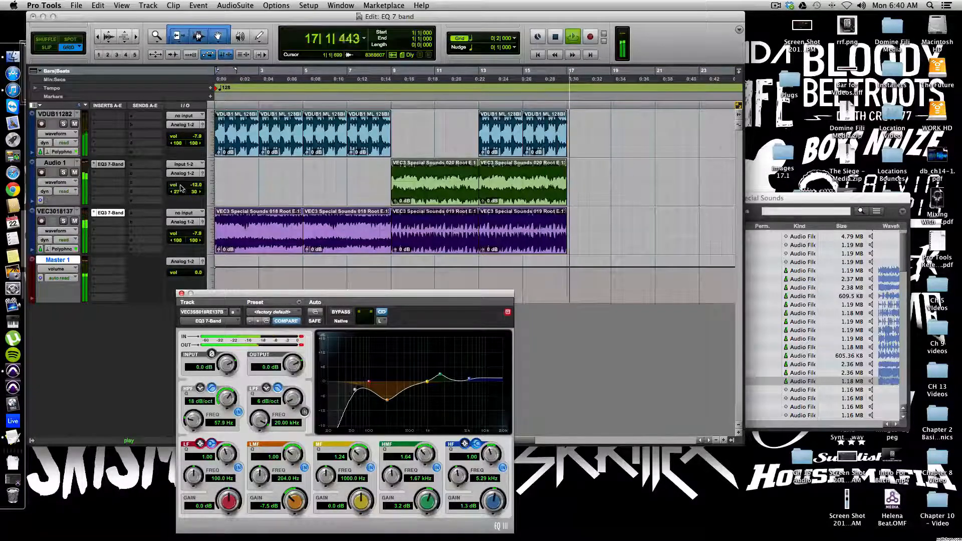
Step: Replay the session from the start, then move the EQ window up over the track area
{"action": "key", "text": "space"}
{"action": "scroll", "coordinate": [310, 214], "scroll_direction": "right", "scroll_amount": 1}
{"action": "key", "text": "space"}
{"action": "key", "text": "space"}
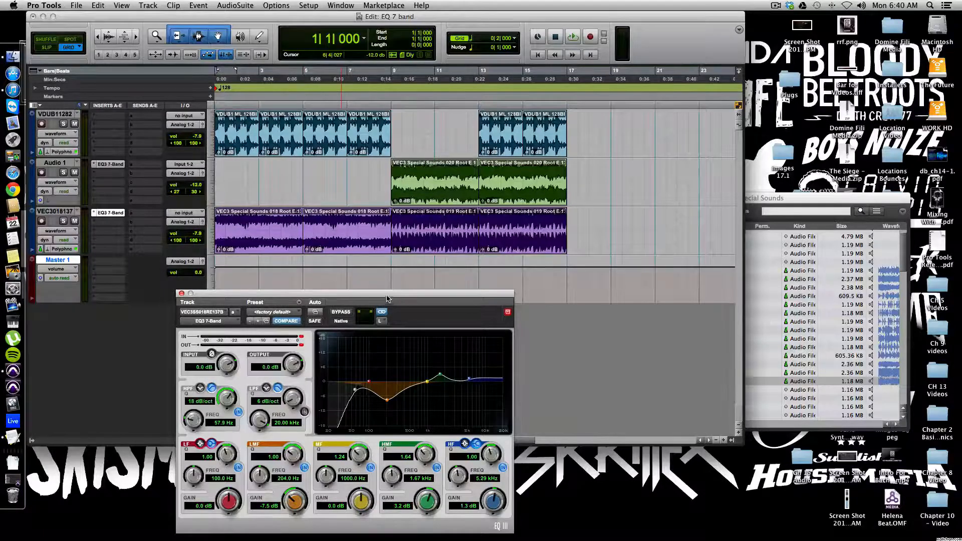
{"action": "left_click_drag", "start_coordinate": [387, 299], "coordinate": [486, 122]}
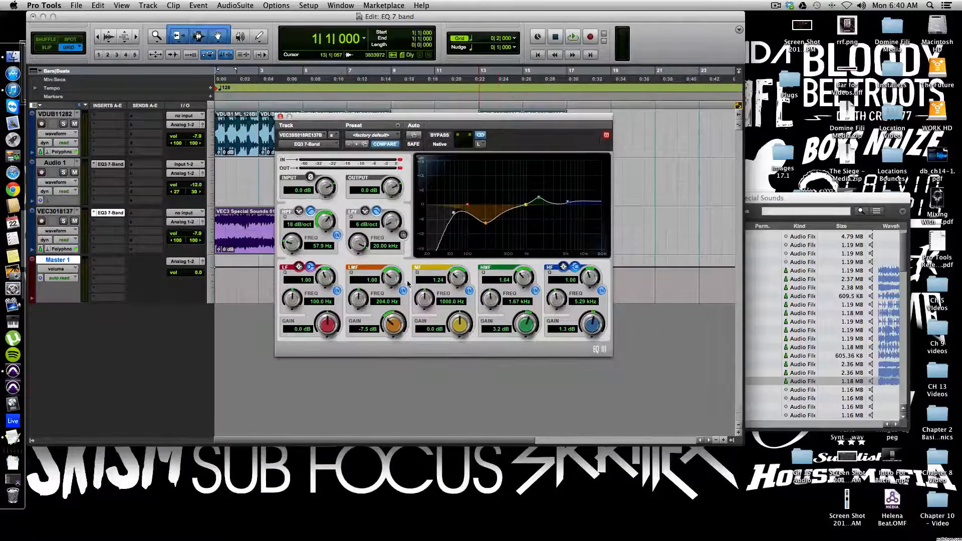